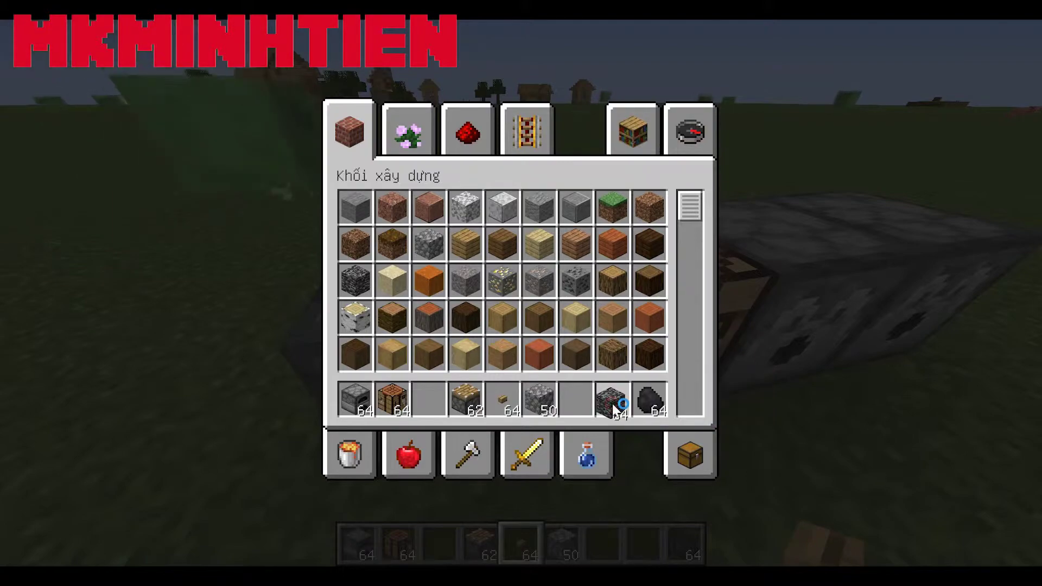
Step: Put a single bedrock block in the eighth hotbar slot and discard the rest of the stack
{"action": "right_click", "coordinate": [609, 402]}
{"action": "left_click", "coordinate": [604, 328]}
{"action": "key", "text": "e"}
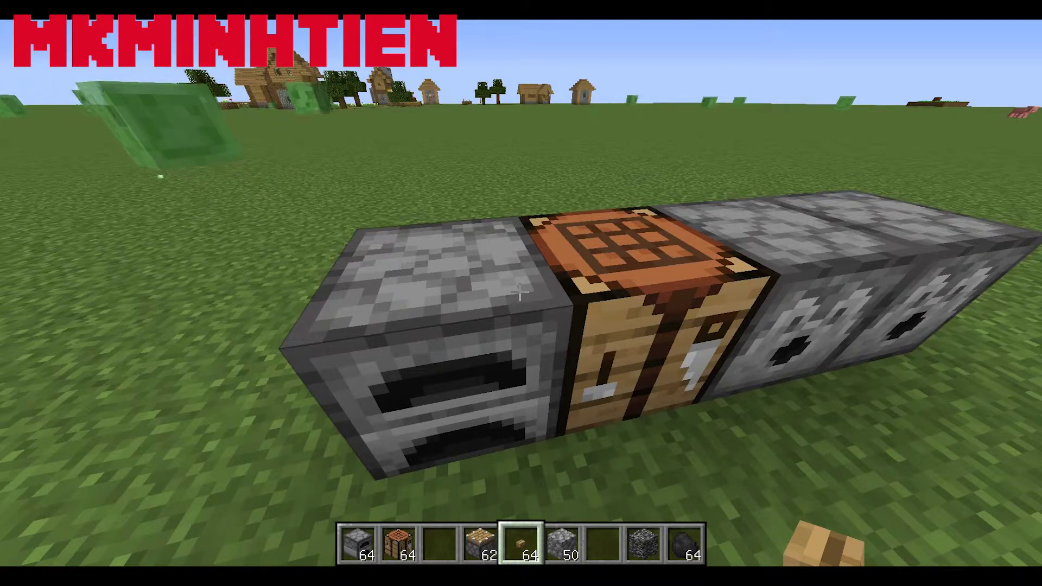
Step: Smelt the bedrock block in the furnace using the coal stack as fuel, and move the resulting Ender chest to the seventh hotbar slot
{"action": "right_click", "coordinate": [520, 293]}
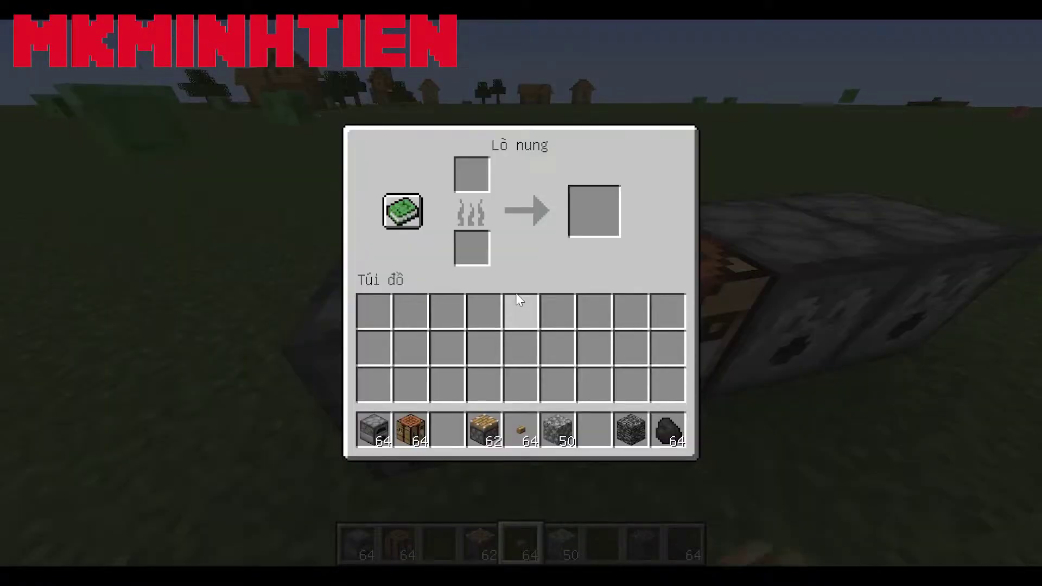
{"action": "left_click", "coordinate": [668, 431]}
{"action": "left_click", "coordinate": [470, 264]}
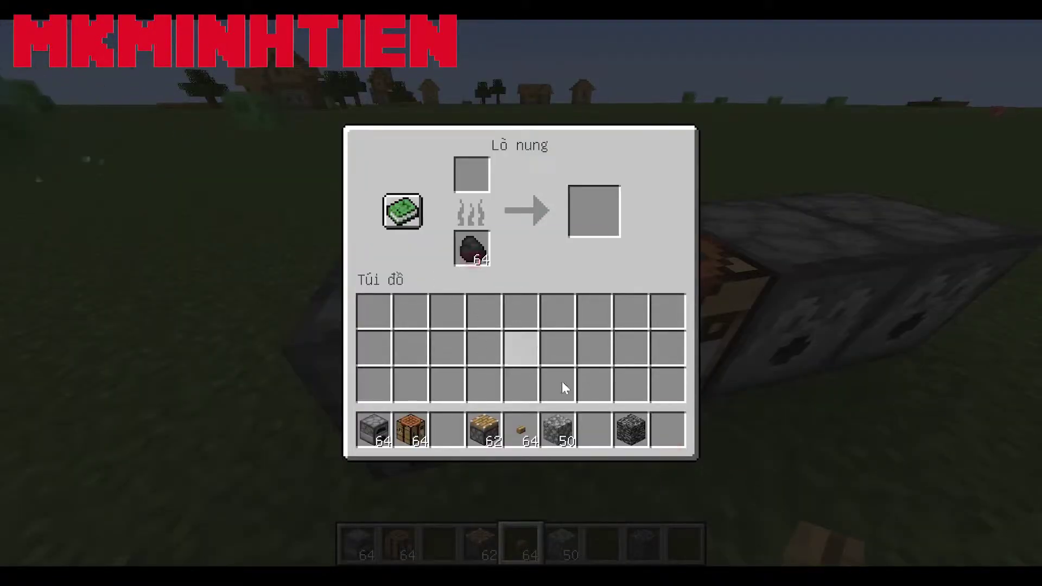
{"action": "left_click", "coordinate": [629, 428], "text": "shift"}
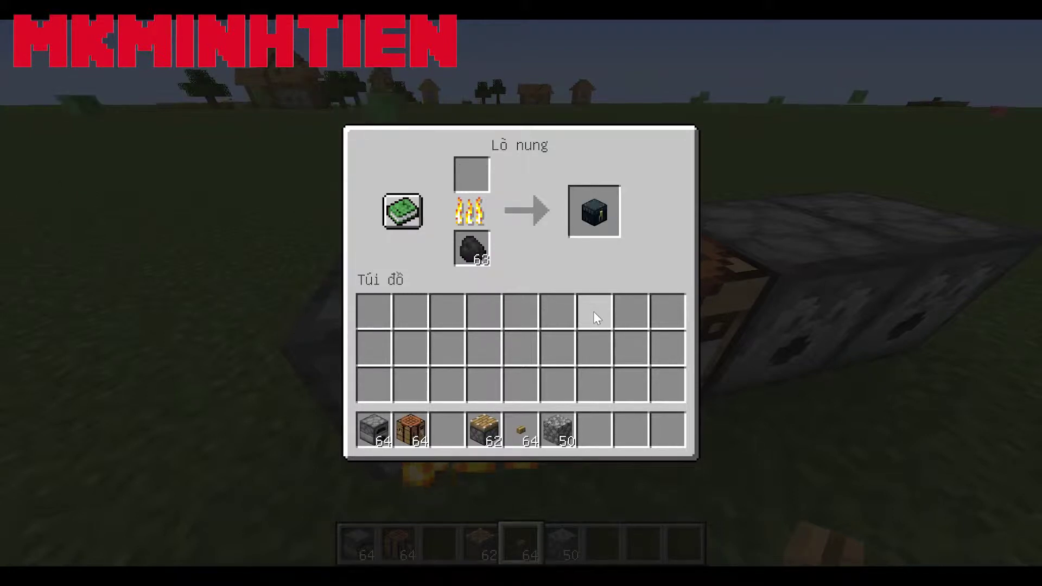
{"action": "left_click", "coordinate": [607, 243]}
{"action": "left_click", "coordinate": [607, 444]}
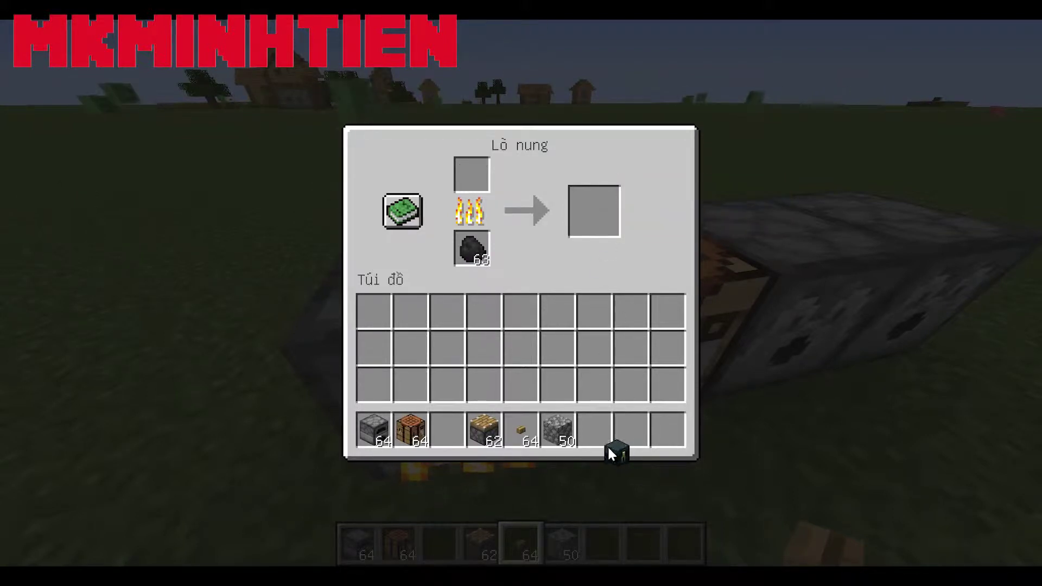
Step: Place Ender chests on the grass near the furnace, crafting table and dispensers
{"action": "key", "text": "e"}
{"action": "key", "text": "7"}
{"action": "right_click", "coordinate": [520, 292]}
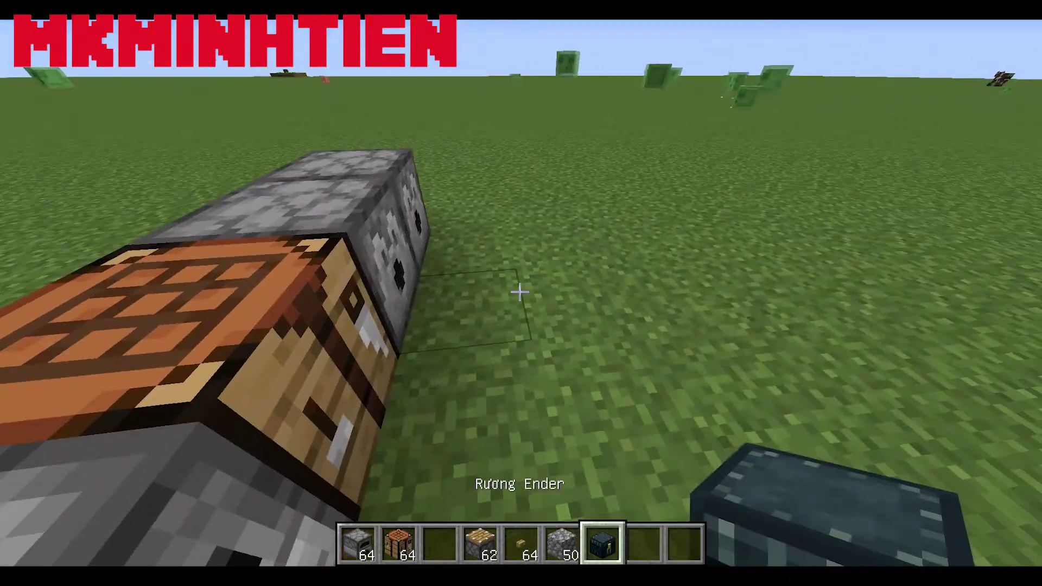
{"action": "right_click", "coordinate": [520, 293]}
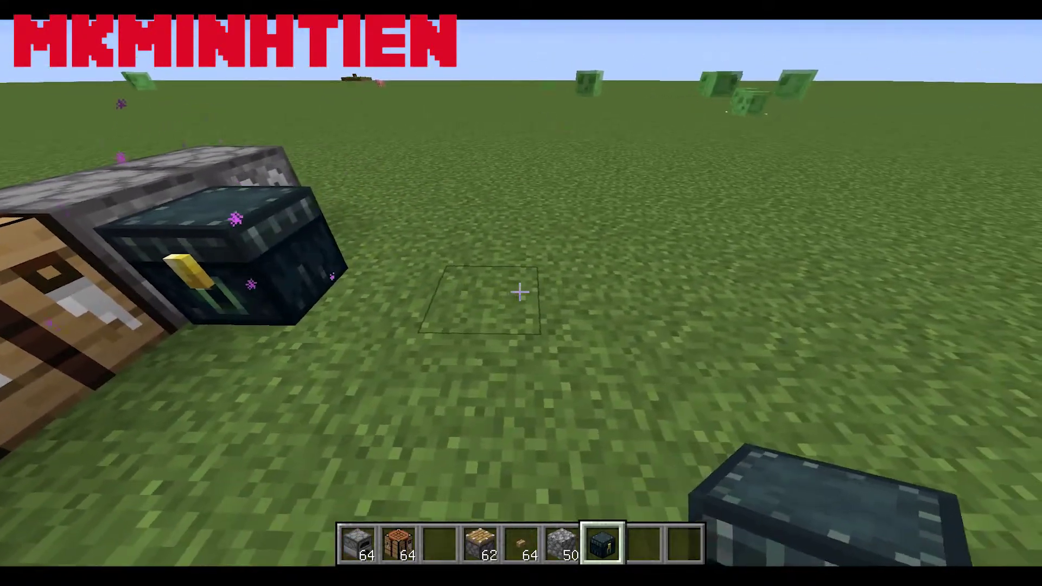
{"action": "right_click", "coordinate": [520, 292]}
Step: Store the cobblestone, wooden button and piston stacks from the hotbar in an Ender chest
{"action": "right_click", "coordinate": [520, 293]}
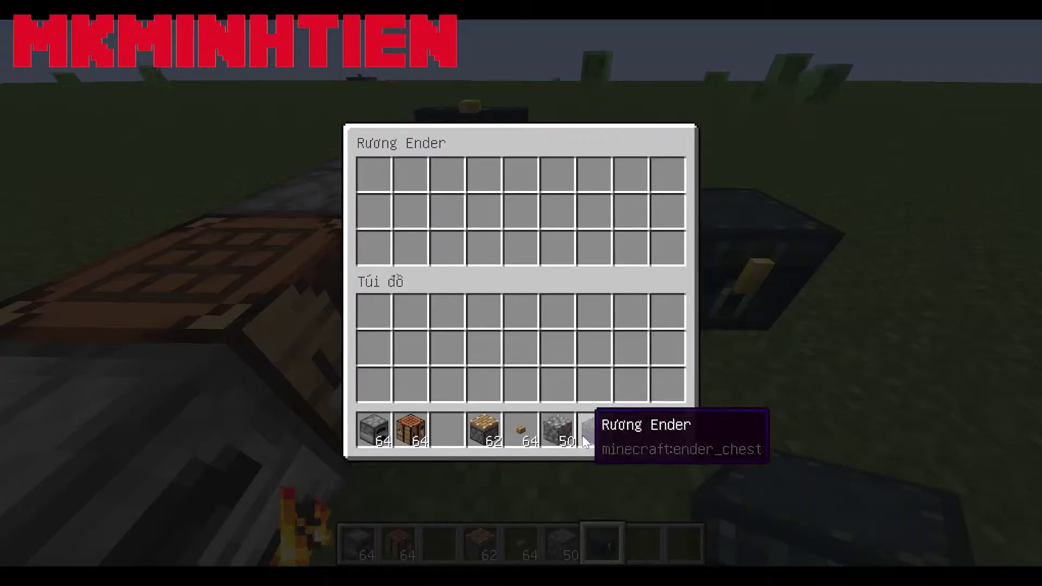
{"action": "left_click", "coordinate": [558, 430], "text": "shift"}
{"action": "left_click", "coordinate": [522, 430], "text": "shift"}
{"action": "left_click", "coordinate": [498, 432], "text": "shift"}
{"action": "key", "text": "Escape"}
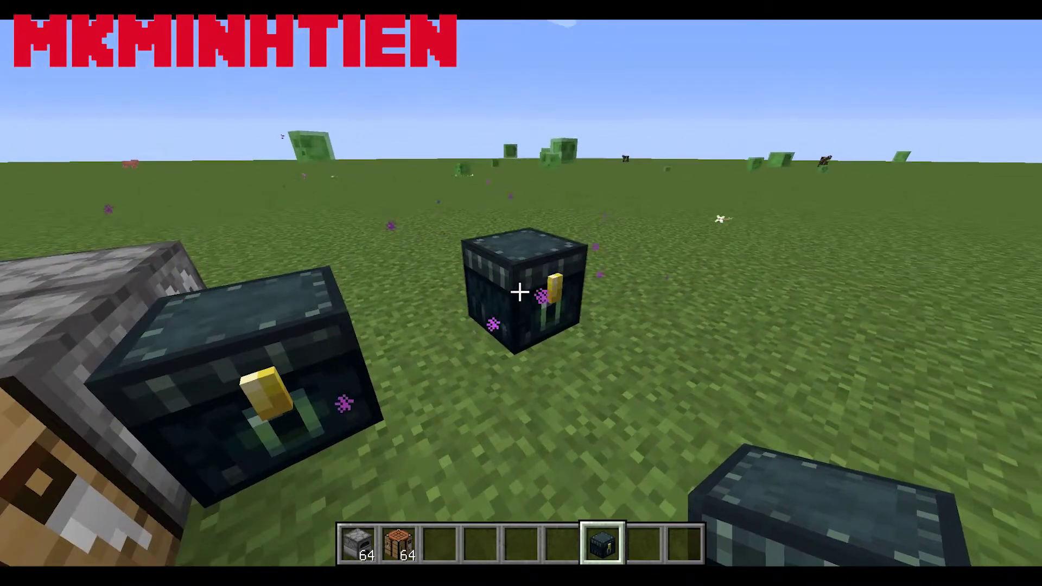
Step: Check the contents of the Ender chest standing apart on the grass, and cycle the camera perspective
{"action": "right_click", "coordinate": [520, 293]}
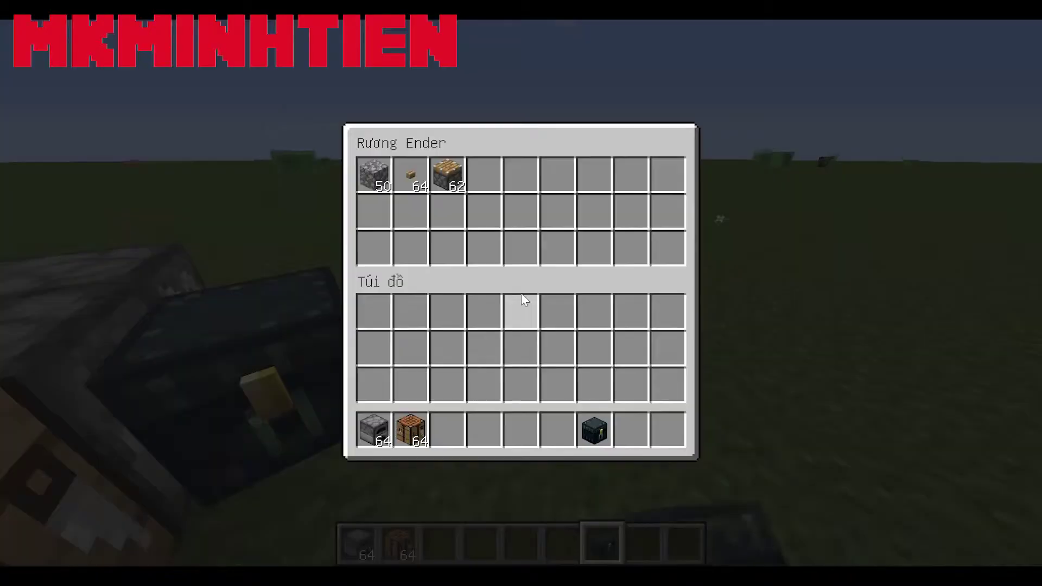
{"action": "key", "text": "Escape"}
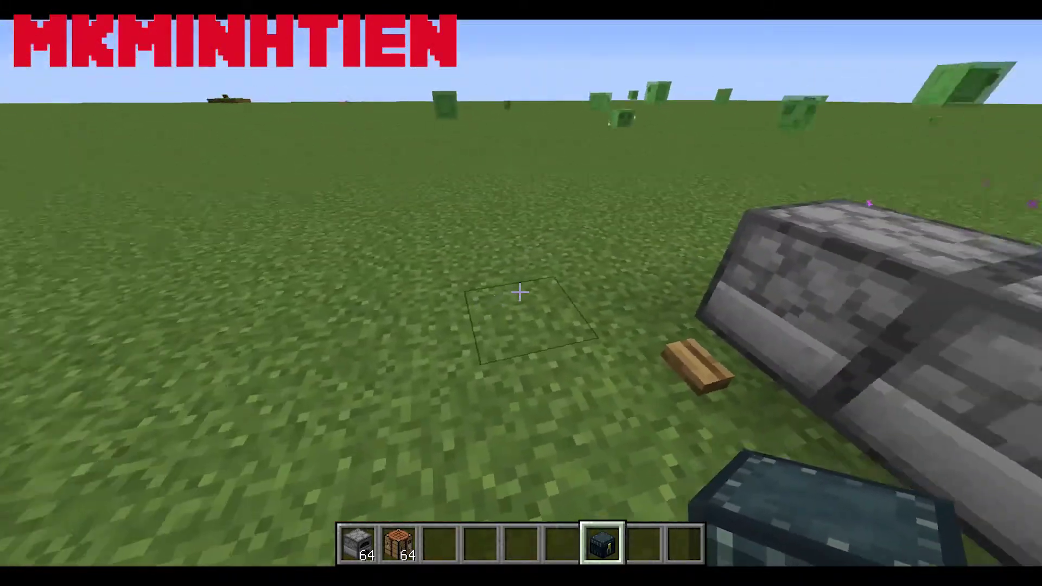
{"action": "key", "text": "F5"}
{"action": "key", "text": "F5"}
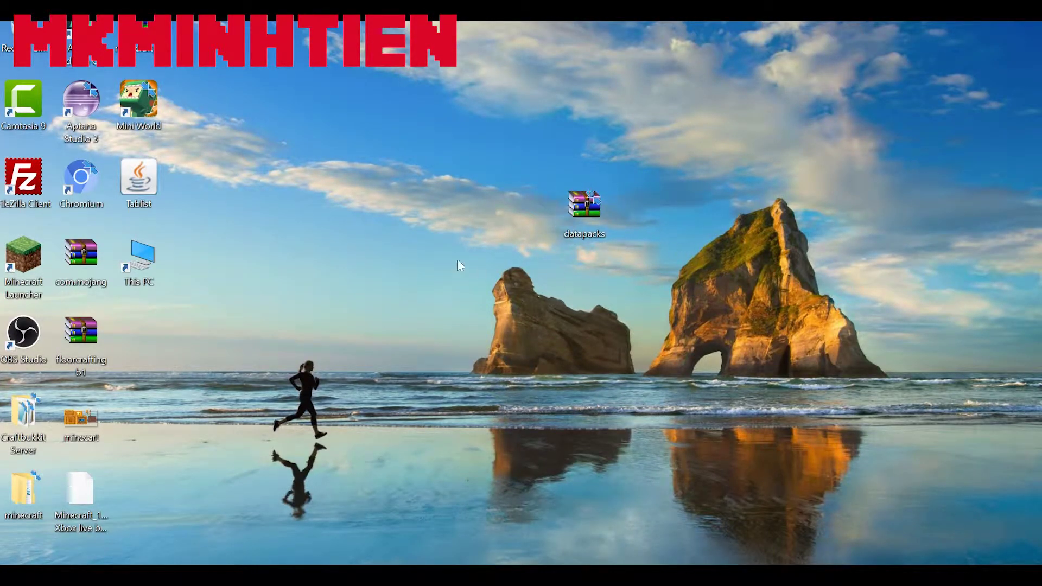
Step: Open the datapacks archive from the desktop in WinRAR, dismiss the licence notice, maximize the window and select the datapacks folder
{"action": "left_click", "coordinate": [601, 227]}
{"action": "double_click", "coordinate": [602, 228]}
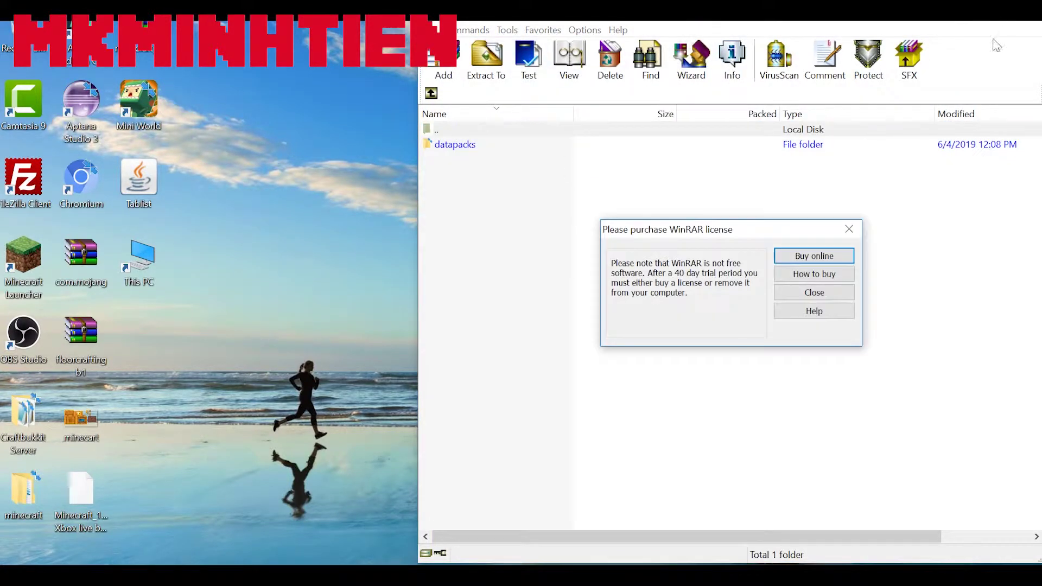
{"action": "left_click", "coordinate": [847, 230]}
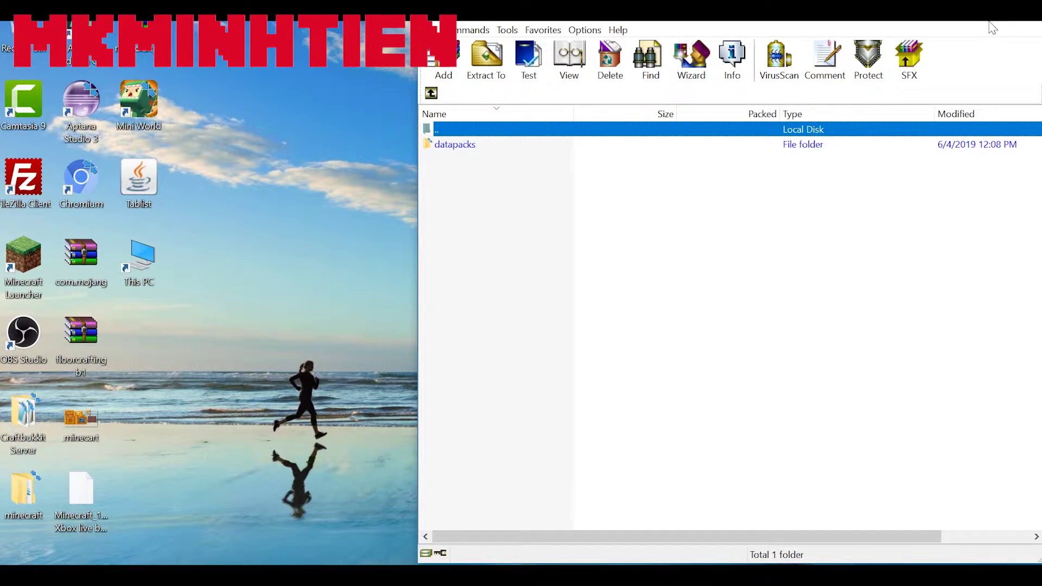
{"action": "double_click", "coordinate": [993, 28]}
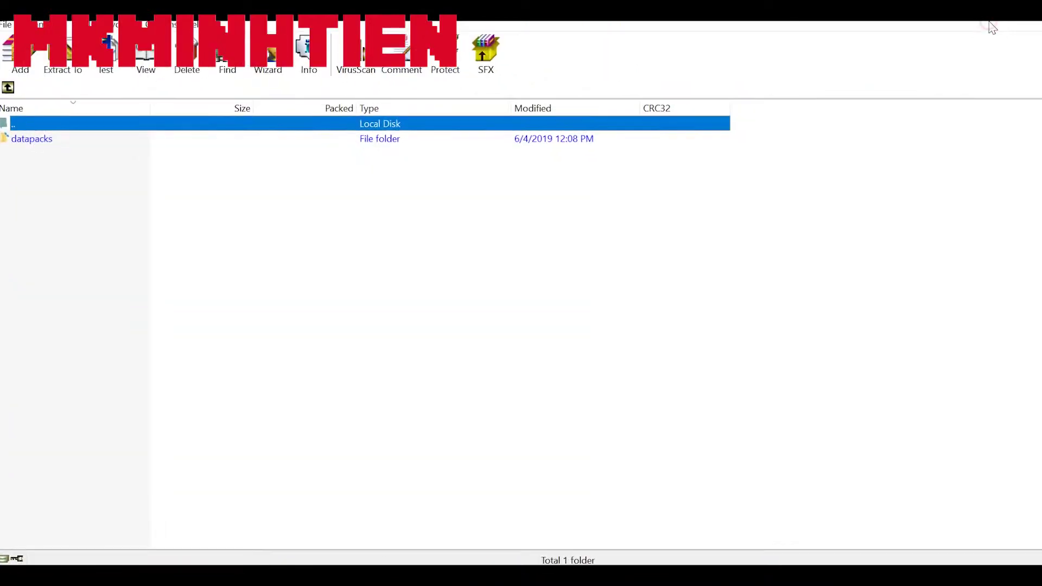
{"action": "left_click", "coordinate": [23, 143]}
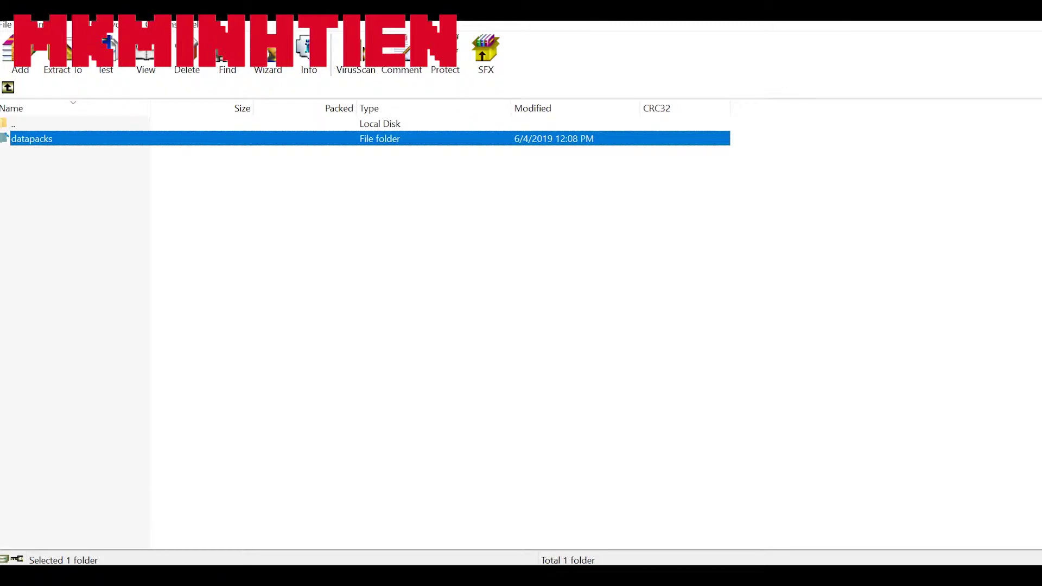
{"action": "key", "text": "alt+Tab"}
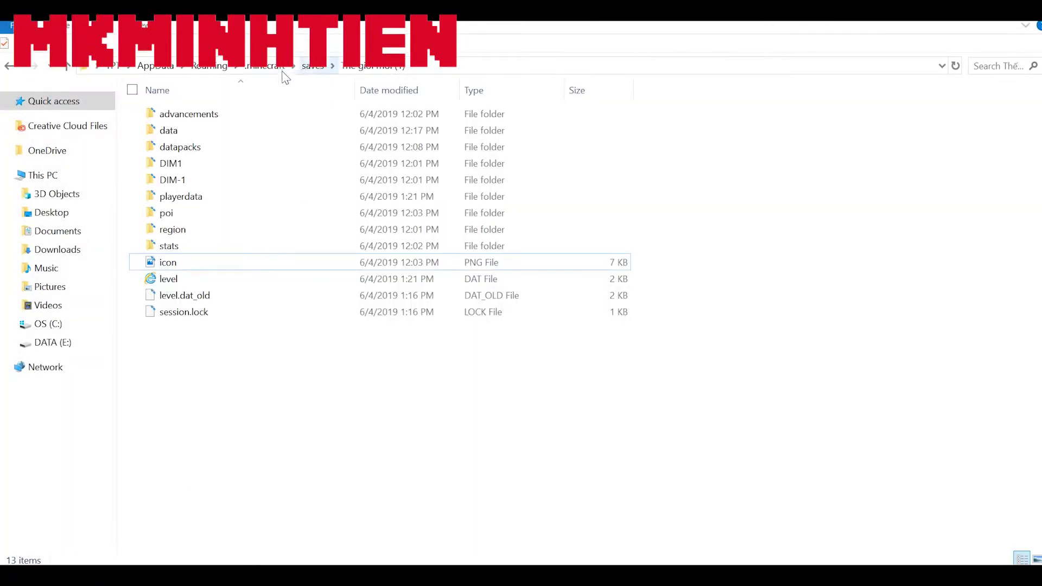
{"action": "left_click", "coordinate": [315, 65]}
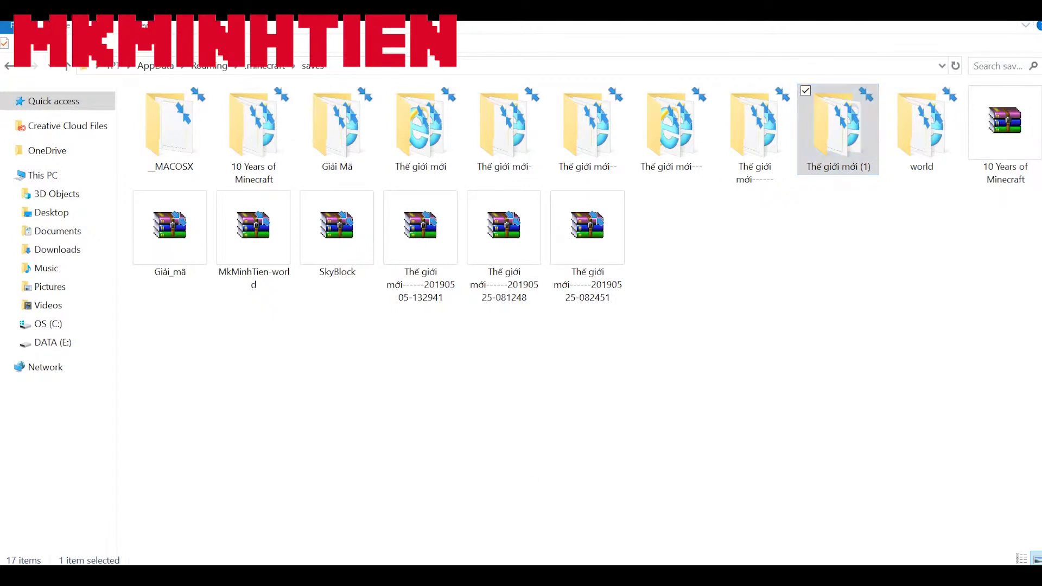
{"action": "right_click", "coordinate": [128, 562]}
{"action": "left_click", "coordinate": [95, 552]}
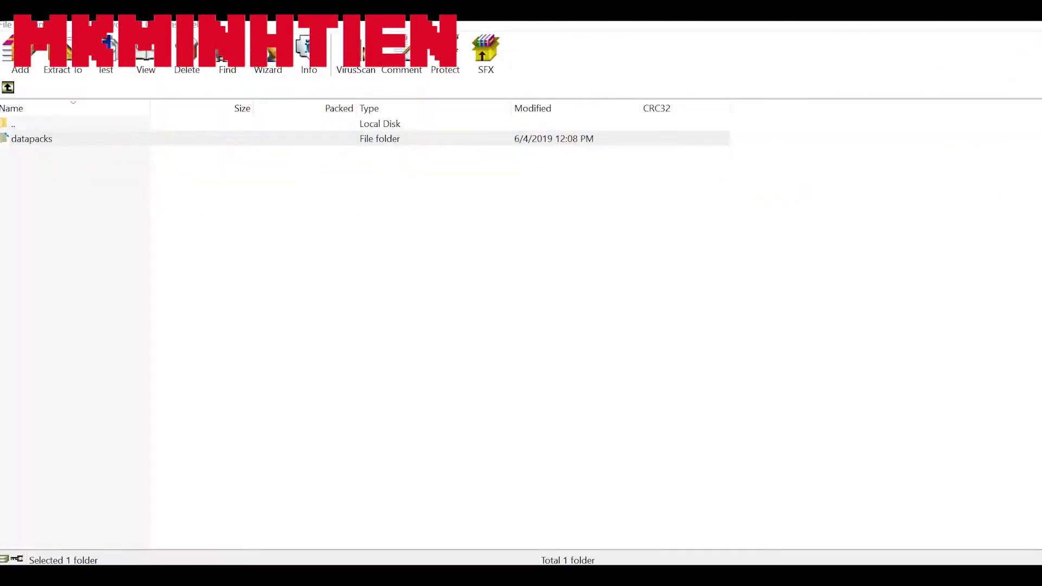
Step: Open the Roaming application data folder by running %appdata% from the Windows Run dialog
{"action": "key", "text": "super"}
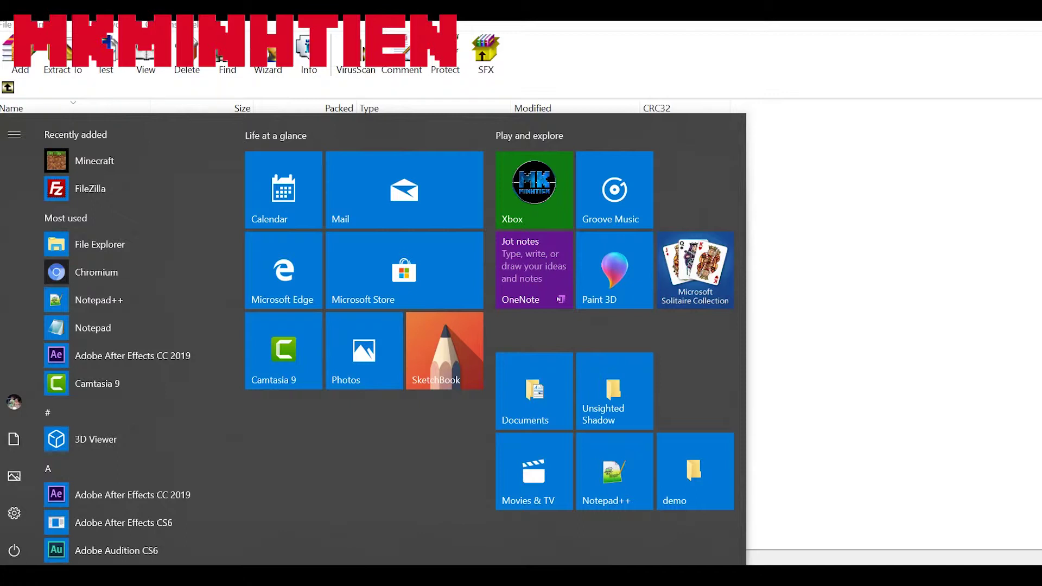
{"action": "type", "text": "ru"}
{"action": "key", "text": "Return"}
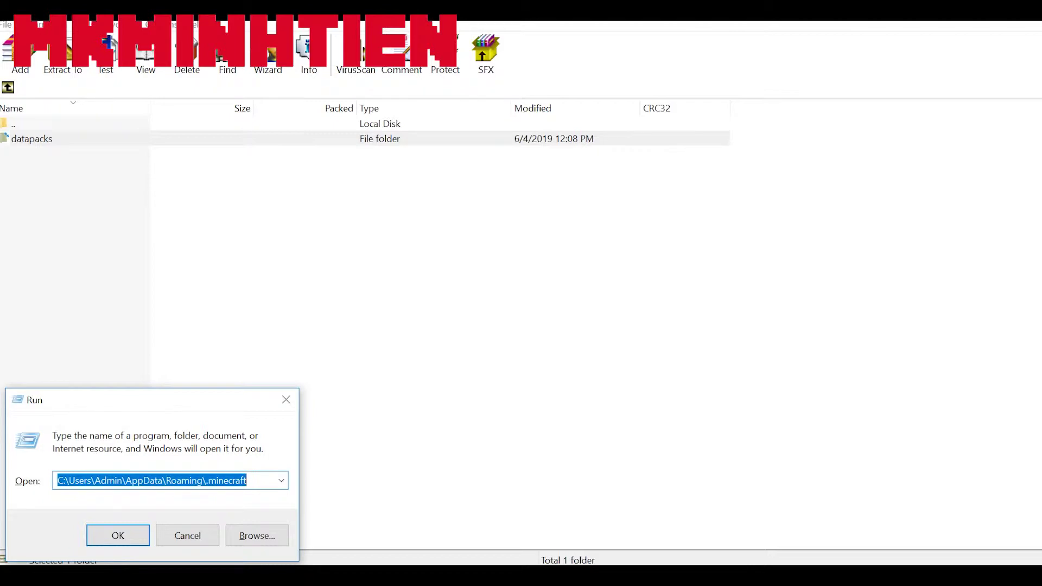
{"action": "type", "text": "%"}
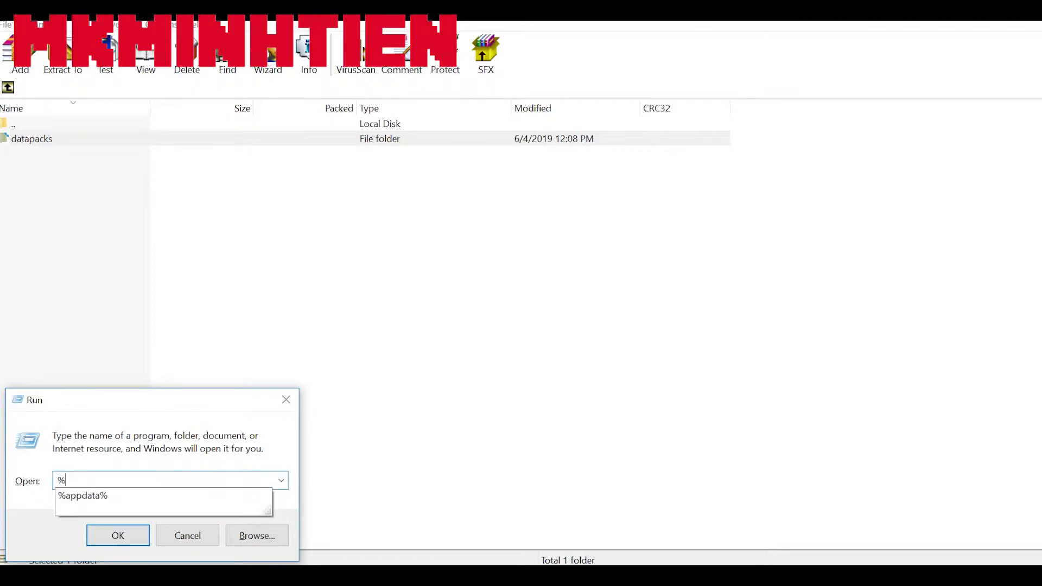
{"action": "key", "text": "Down"}
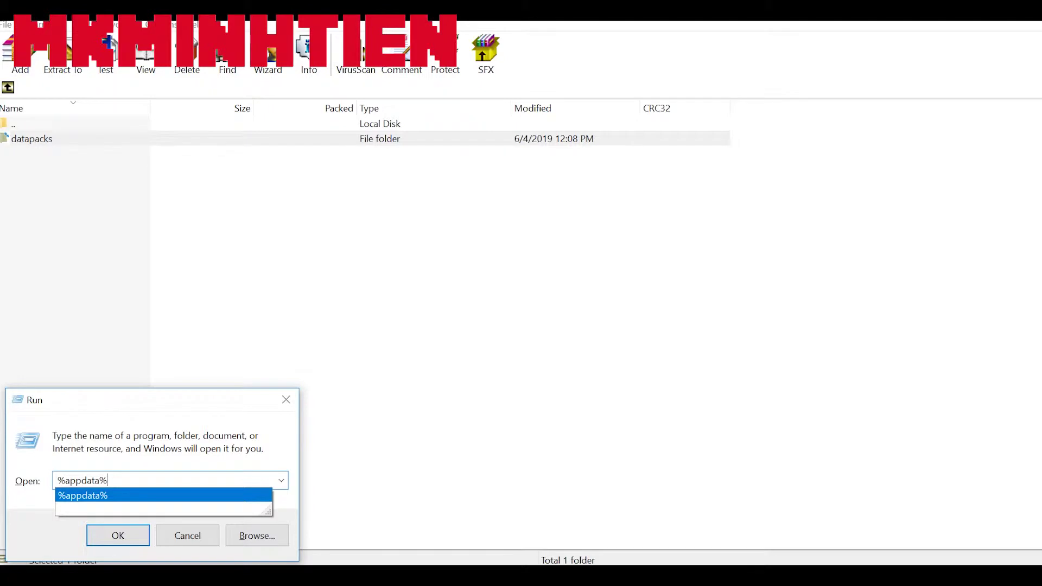
{"action": "key", "text": "Return"}
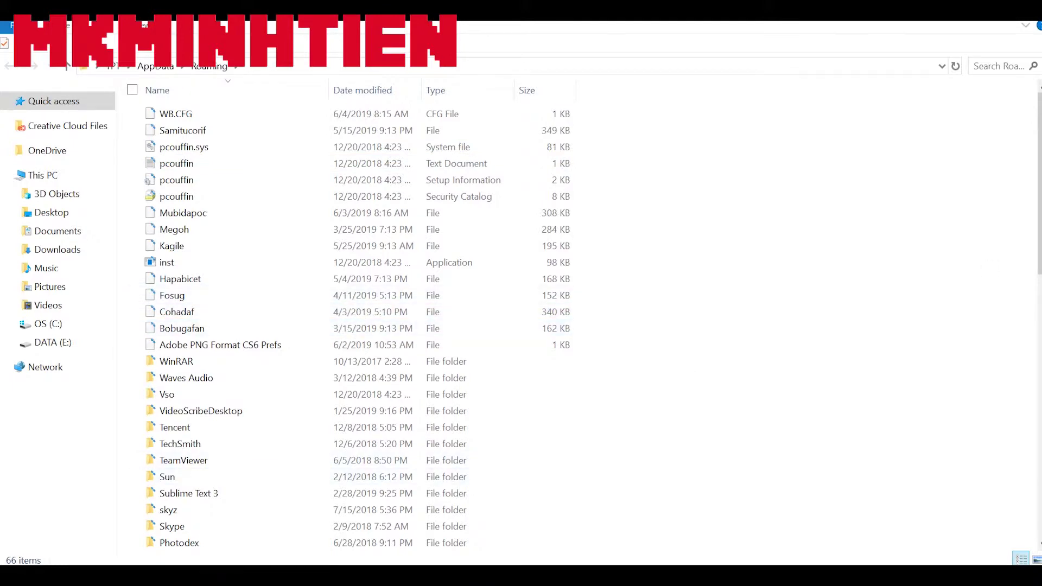
Step: Open the world folder "Thế giới mới (1)" inside .minecraft\saves
{"action": "scroll", "coordinate": [1039, 229], "scroll_direction": "down", "scroll_amount": 12}
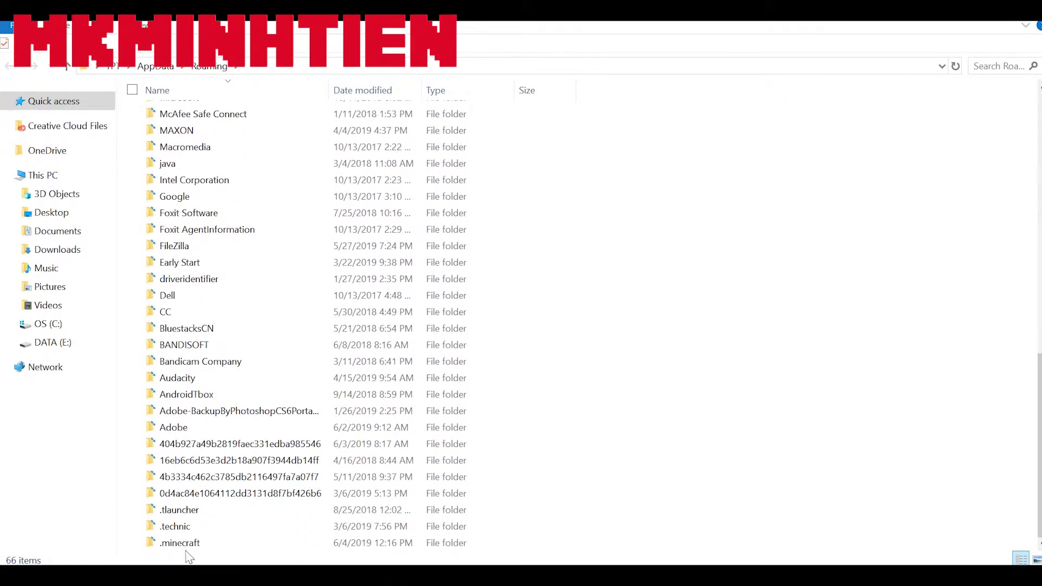
{"action": "double_click", "coordinate": [183, 546]}
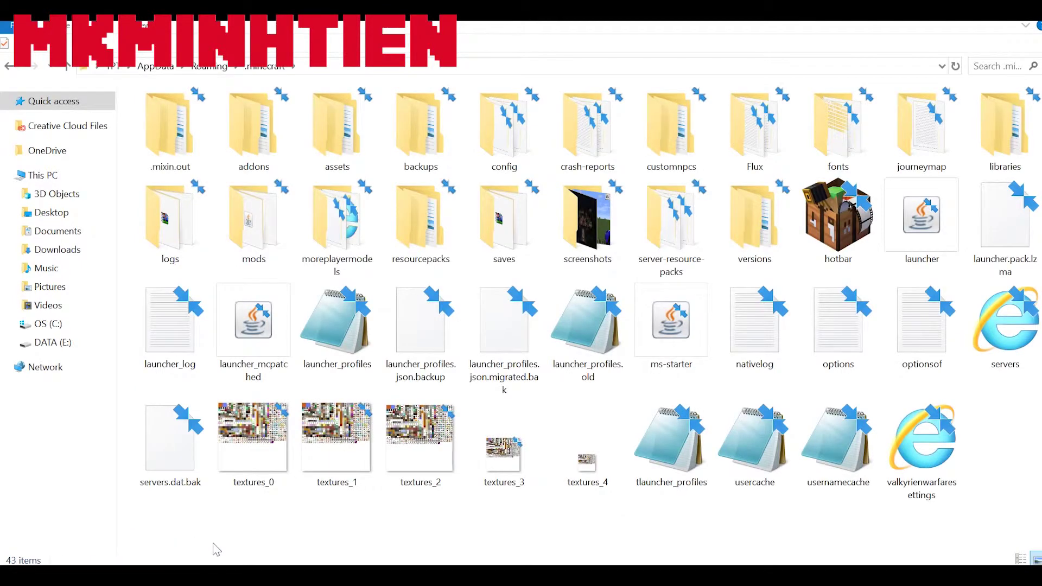
{"action": "double_click", "coordinate": [518, 265]}
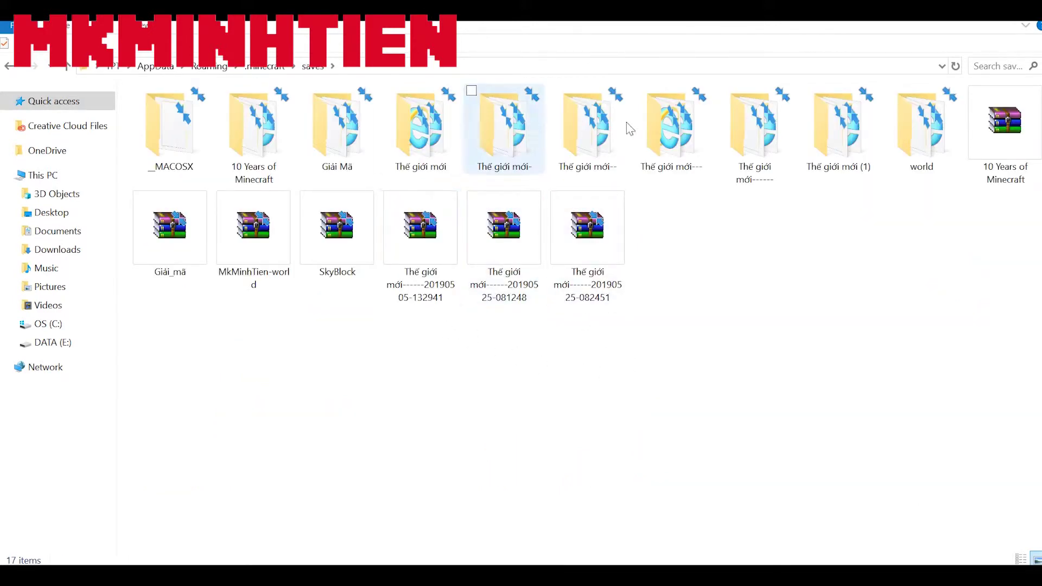
{"action": "double_click", "coordinate": [855, 148]}
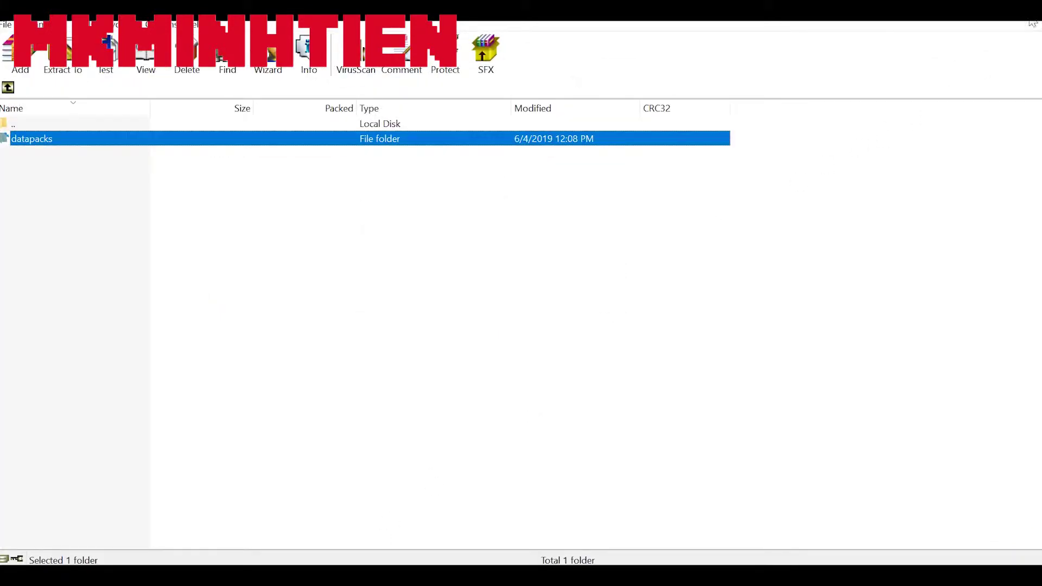
Step: Try to extract the datapacks folder from WinRAR to the copied world path .minecraft\saves\Thế giới mới (1), cancelling at the file replacement prompt
{"action": "left_click", "coordinate": [63, 57]}
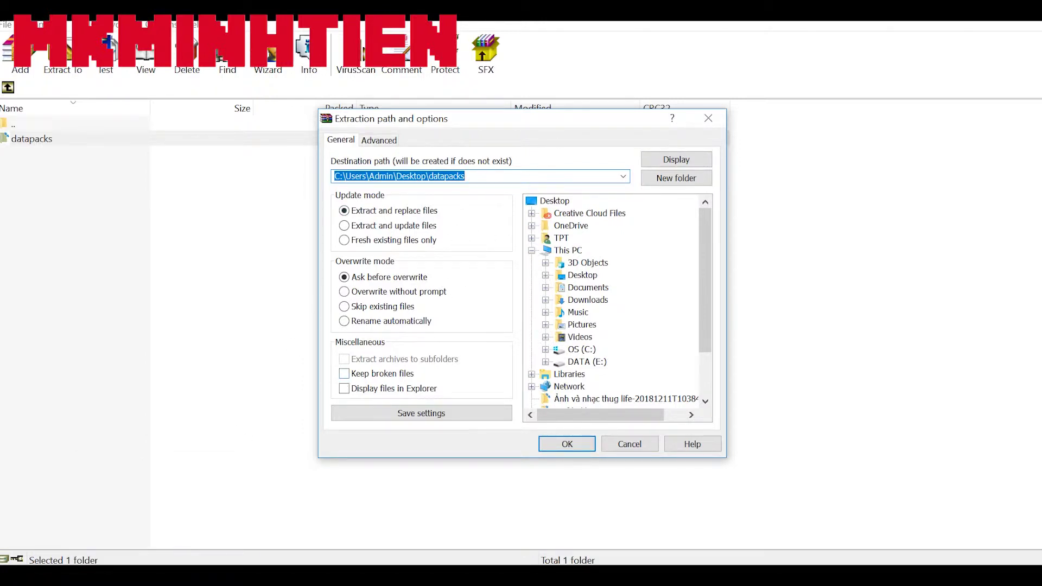
{"action": "left_click", "coordinate": [165, 574]}
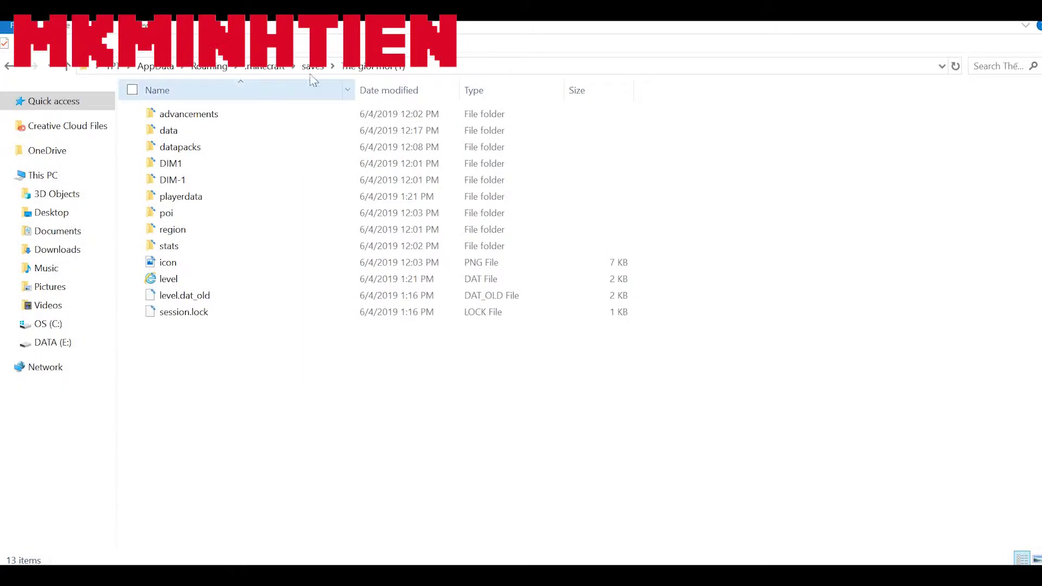
{"action": "left_click", "coordinate": [434, 66]}
{"action": "key", "text": "ctrl+c"}
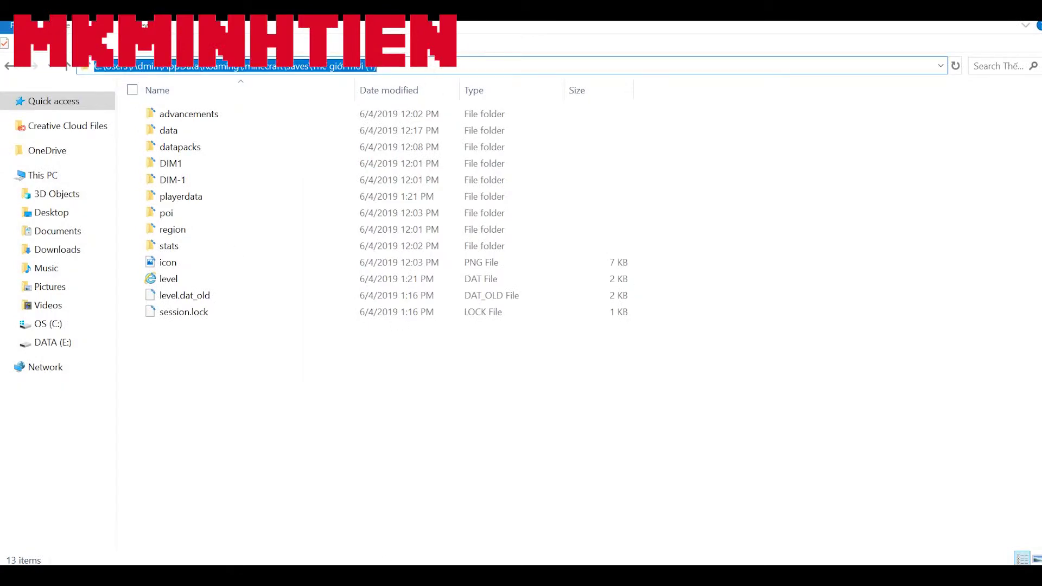
{"action": "key", "text": "alt+Tab"}
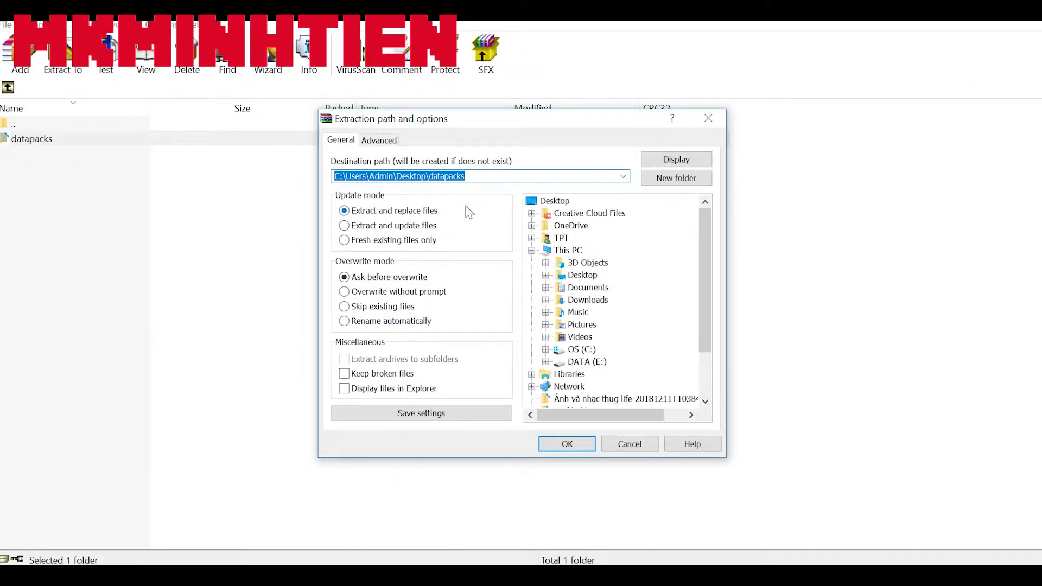
{"action": "key", "text": "ctrl+v"}
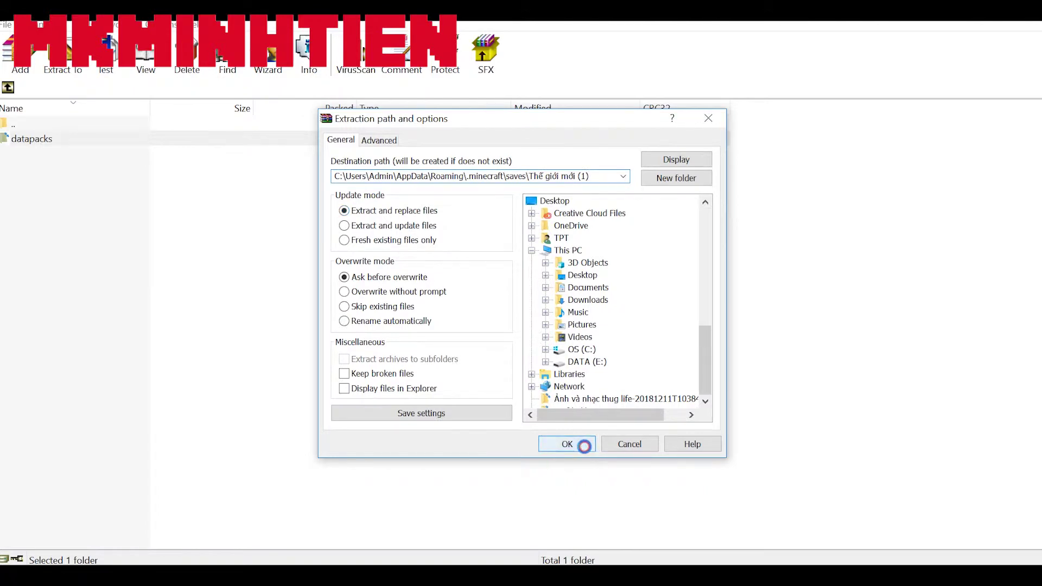
{"action": "left_click", "coordinate": [584, 443]}
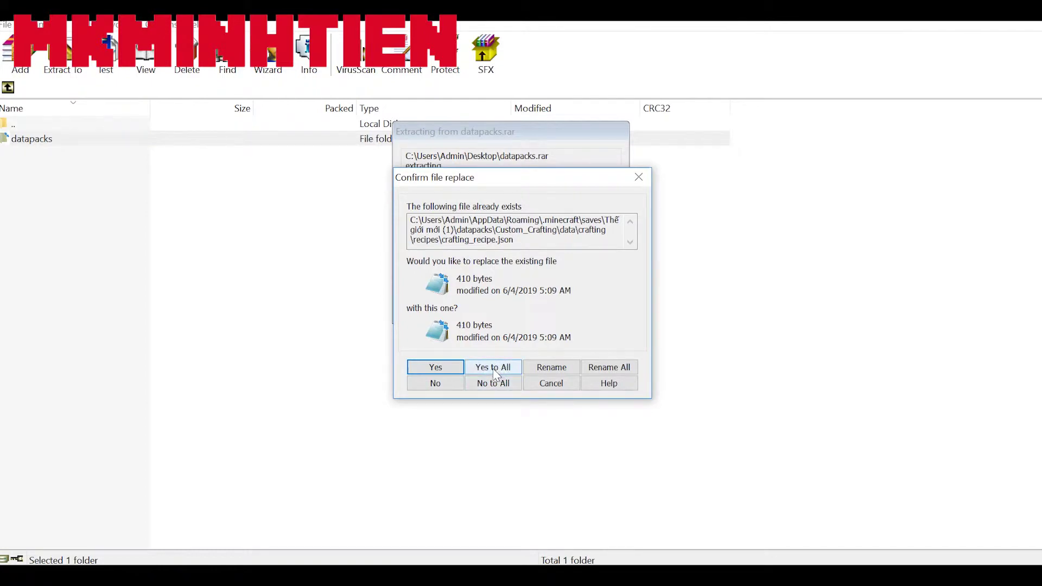
{"action": "left_click", "coordinate": [558, 387]}
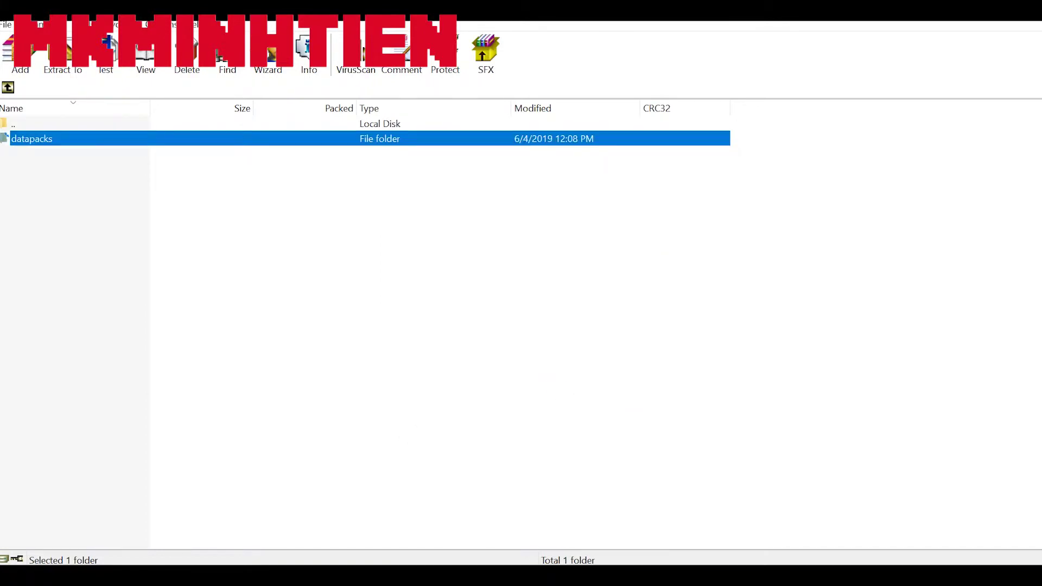
Step: Extract the datapacks folder from the archive to the desktop and close WinRAR
{"action": "key", "text": "alt+F4"}
{"action": "left_click", "coordinate": [63, 54]}
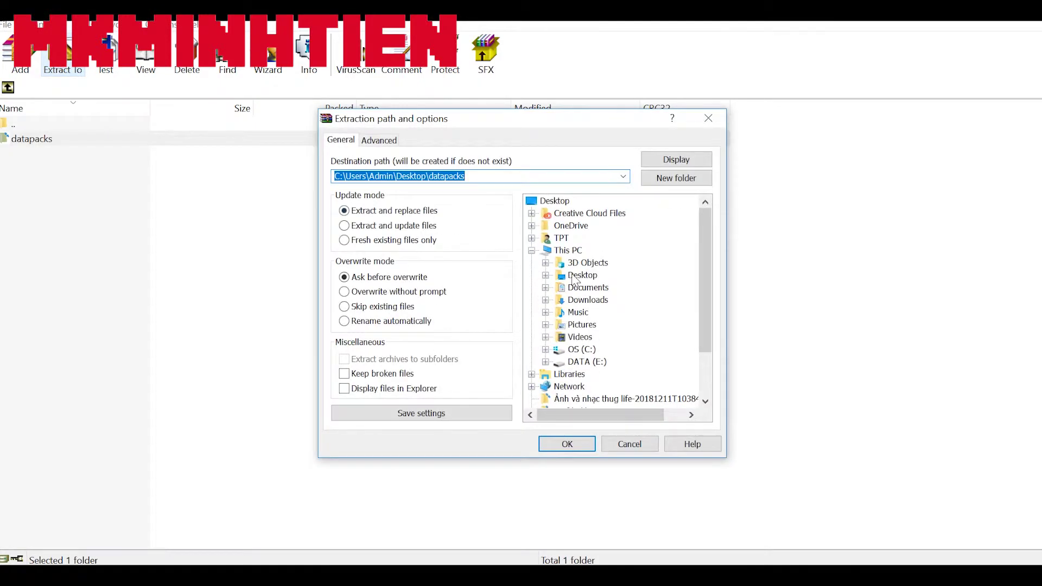
{"action": "left_click", "coordinate": [579, 275]}
{"action": "left_click", "coordinate": [582, 444]}
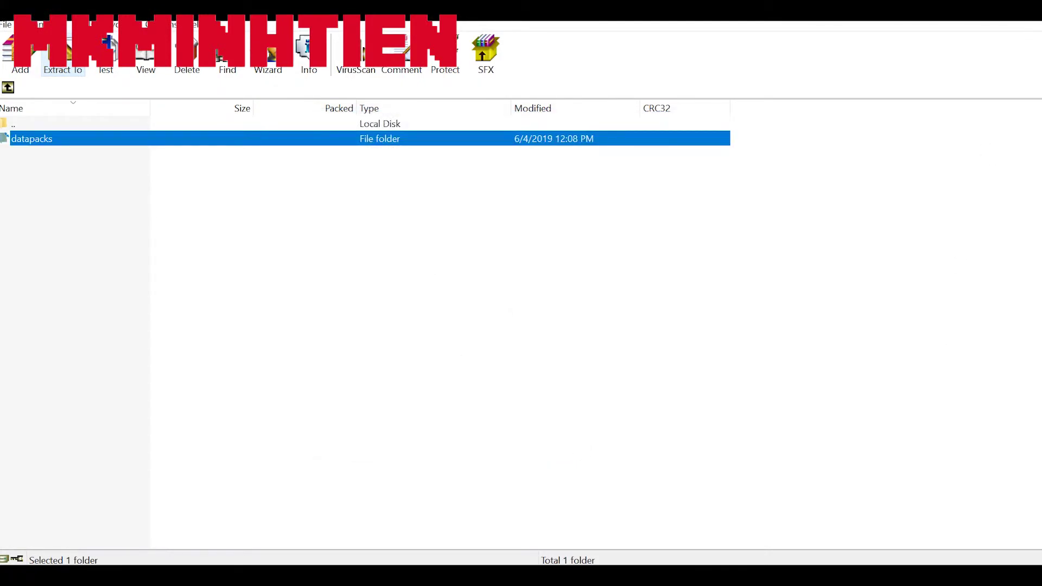
{"action": "right_click", "coordinate": [303, 560]}
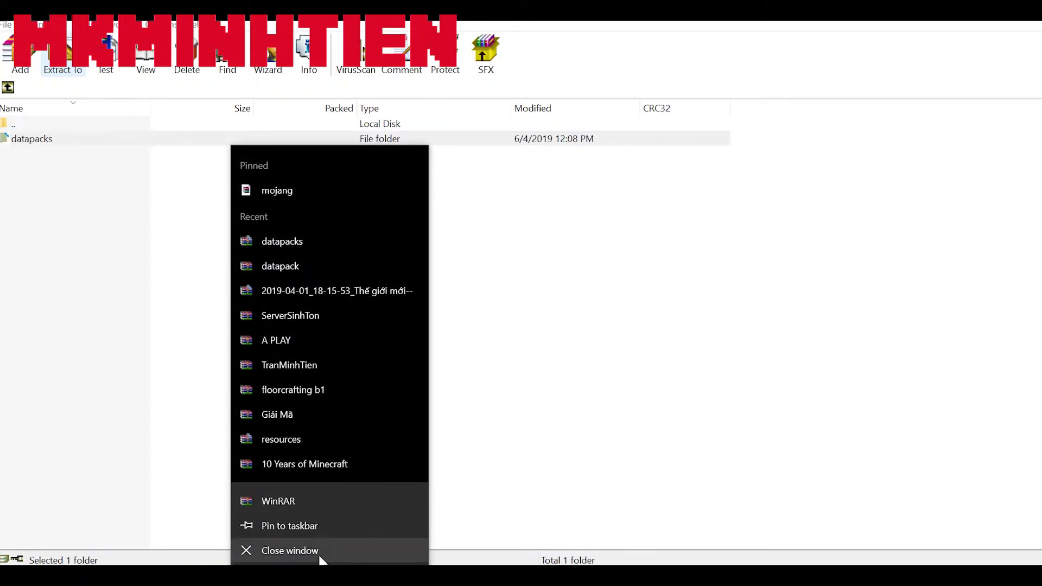
{"action": "left_click", "coordinate": [320, 560]}
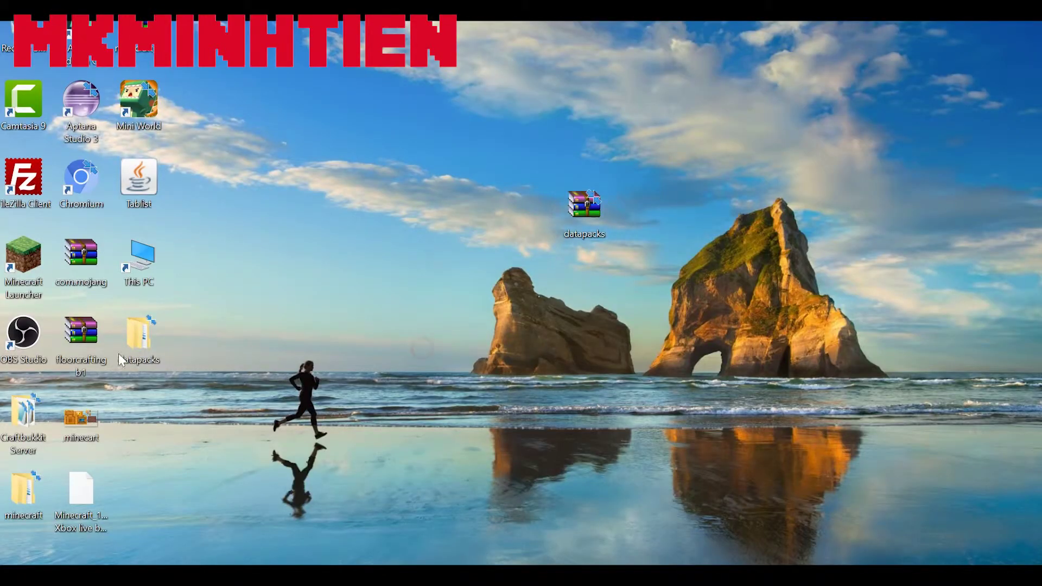
Step: Inspect the extracted datapacks folder's contents, and reposition the folder near the datapacks archive on the desktop
{"action": "left_click", "coordinate": [136, 342]}
{"action": "key", "text": "Return"}
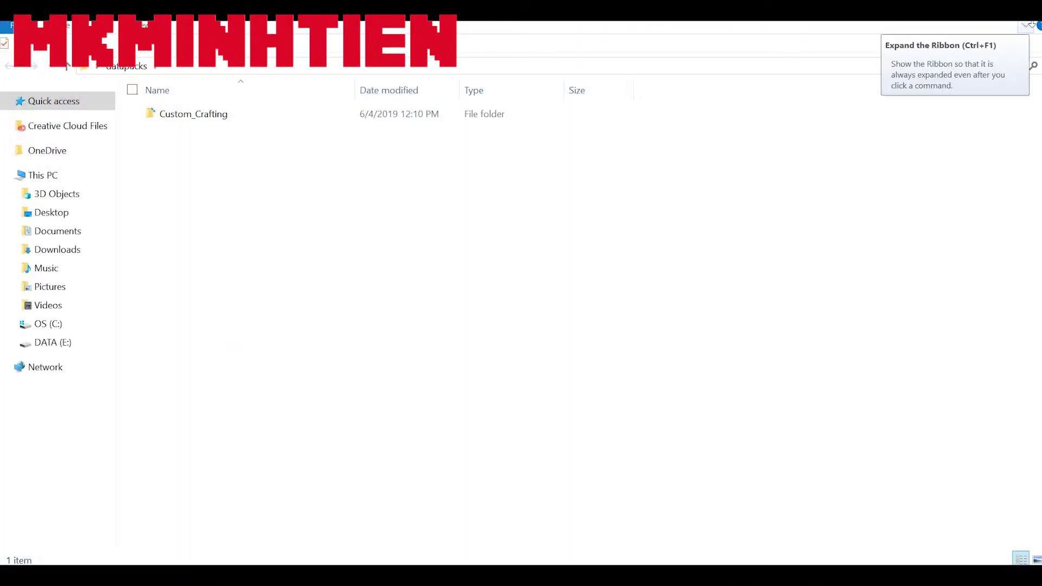
{"action": "right_click", "coordinate": [153, 575]}
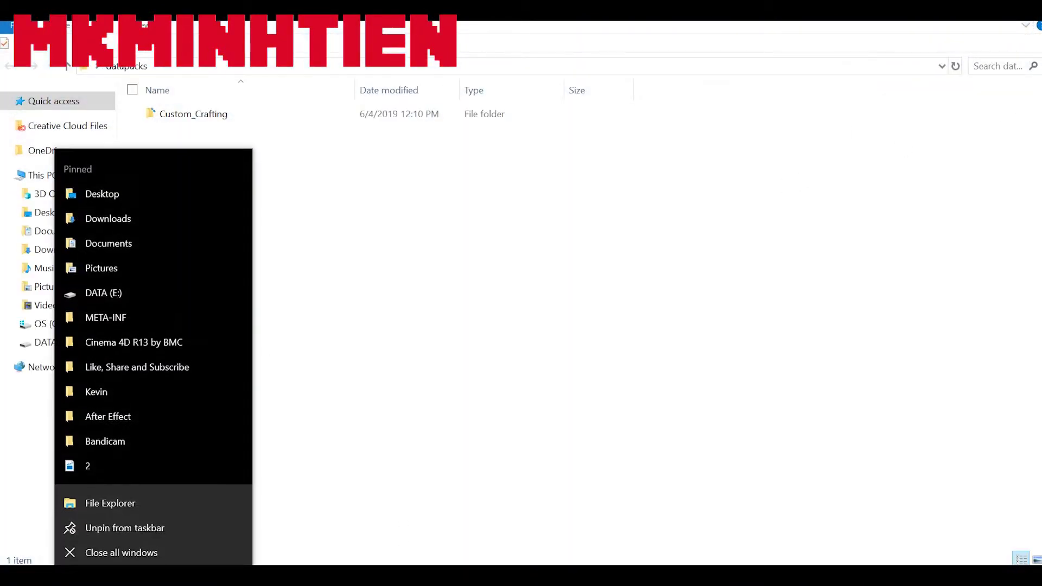
{"action": "left_click", "coordinate": [147, 559]}
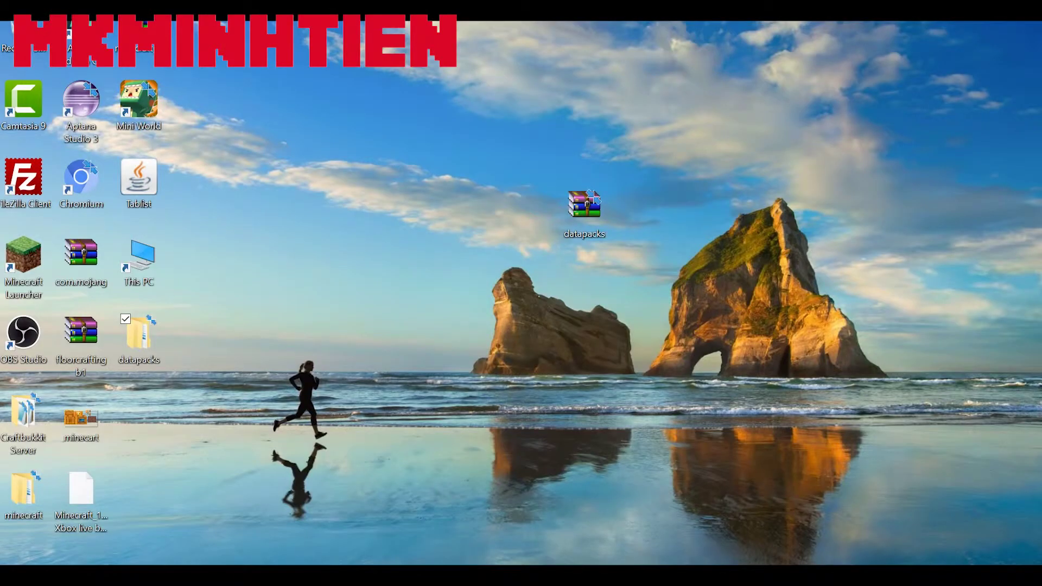
{"action": "left_click_drag", "start_coordinate": [142, 359], "coordinate": [468, 276]}
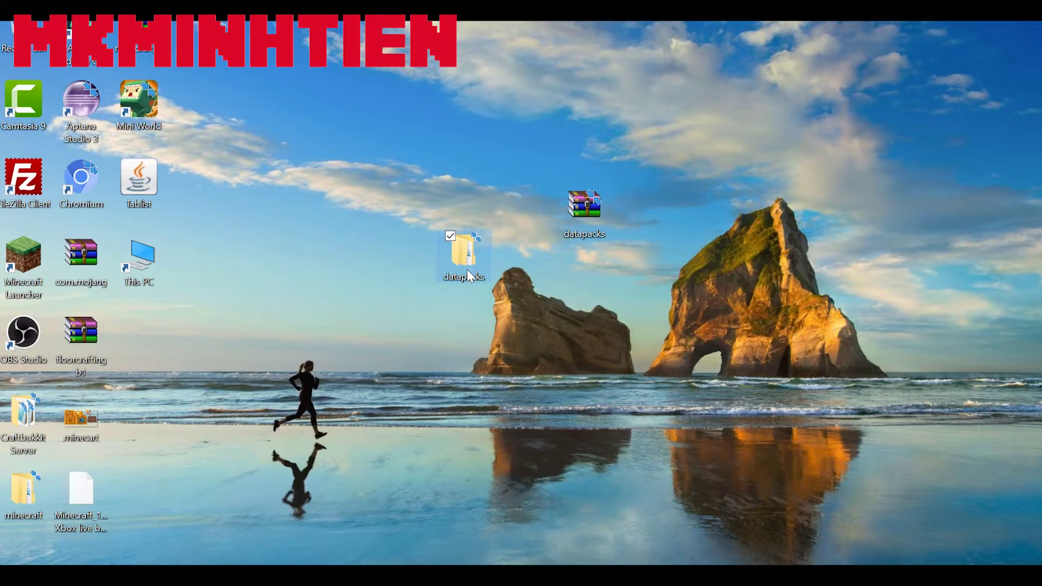
{"action": "left_click_drag", "start_coordinate": [472, 278], "coordinate": [491, 288]}
Step: Open the Roaming folder by running %appdata% from the Windows Run dialog
{"action": "key", "text": "super"}
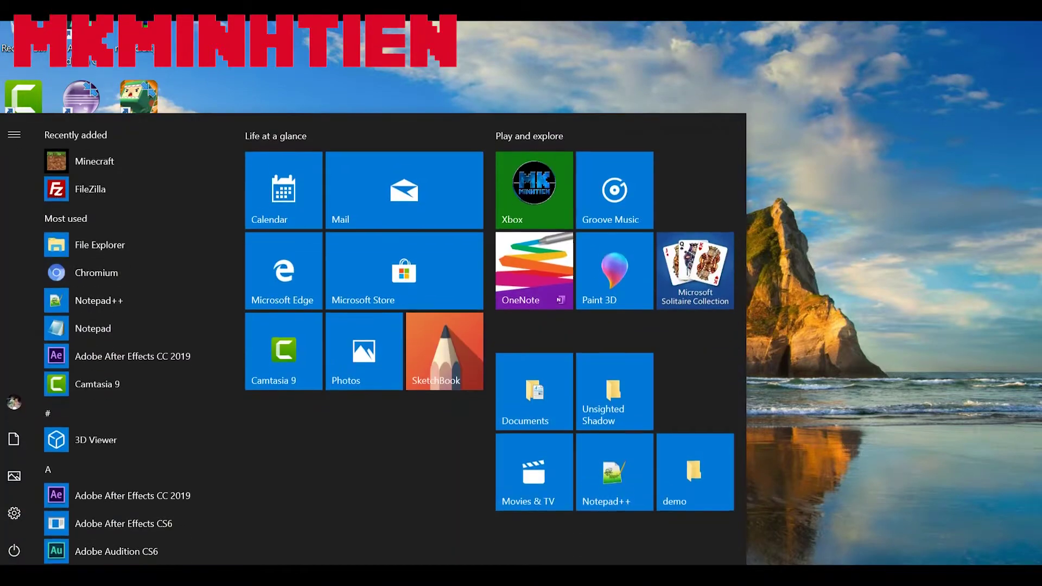
{"action": "key", "text": "Escape"}
{"action": "type", "text": "r"}
{"action": "key", "text": "Return"}
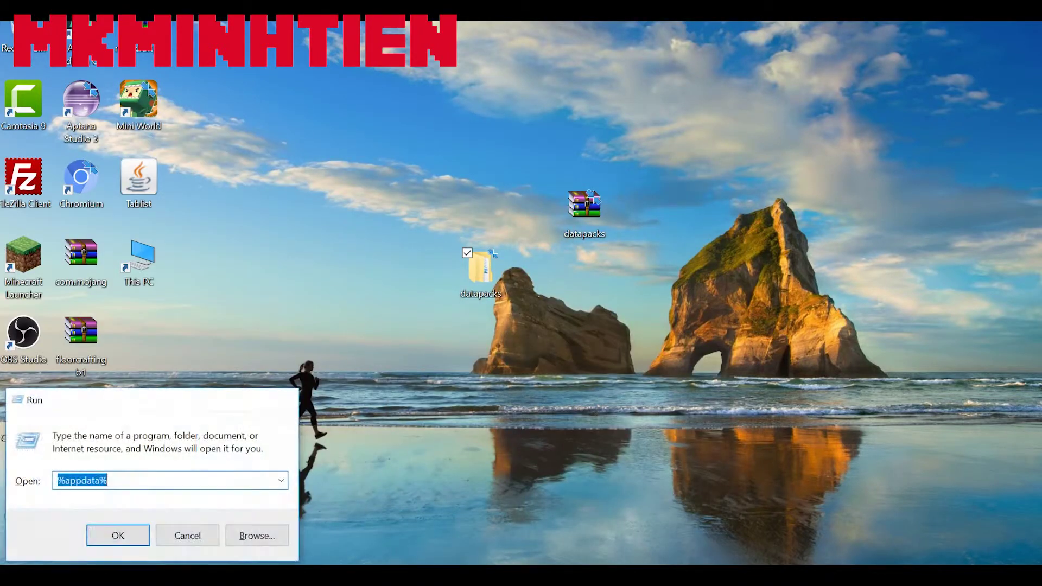
{"action": "key", "text": "Return"}
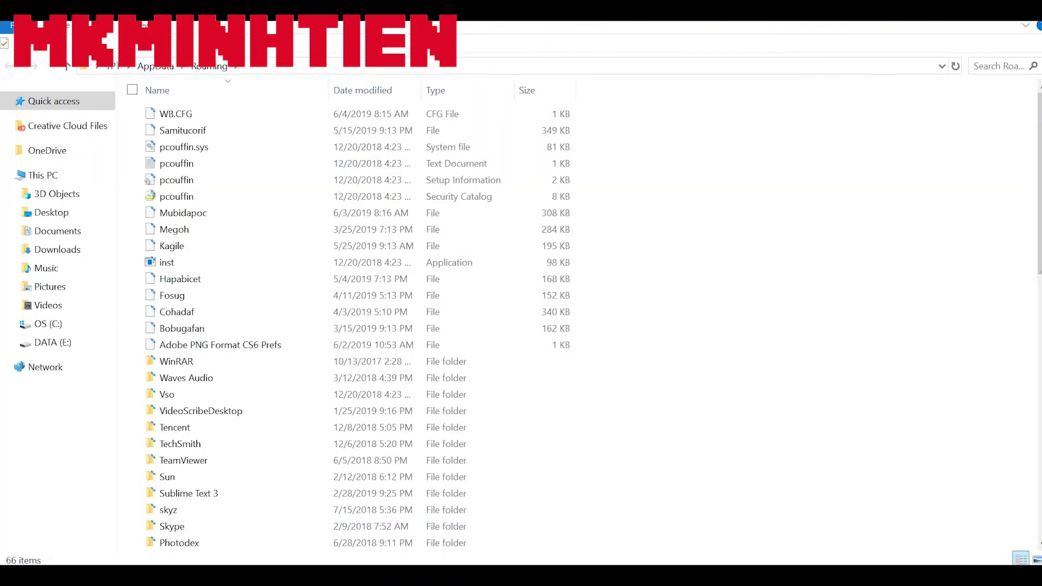
Step: Open the "Thế giới mới (1)" world folder inside the saves folder of .minecraft
{"action": "scroll", "coordinate": [242, 537], "scroll_direction": "down", "scroll_amount": 12}
{"action": "double_click", "coordinate": [242, 541]}
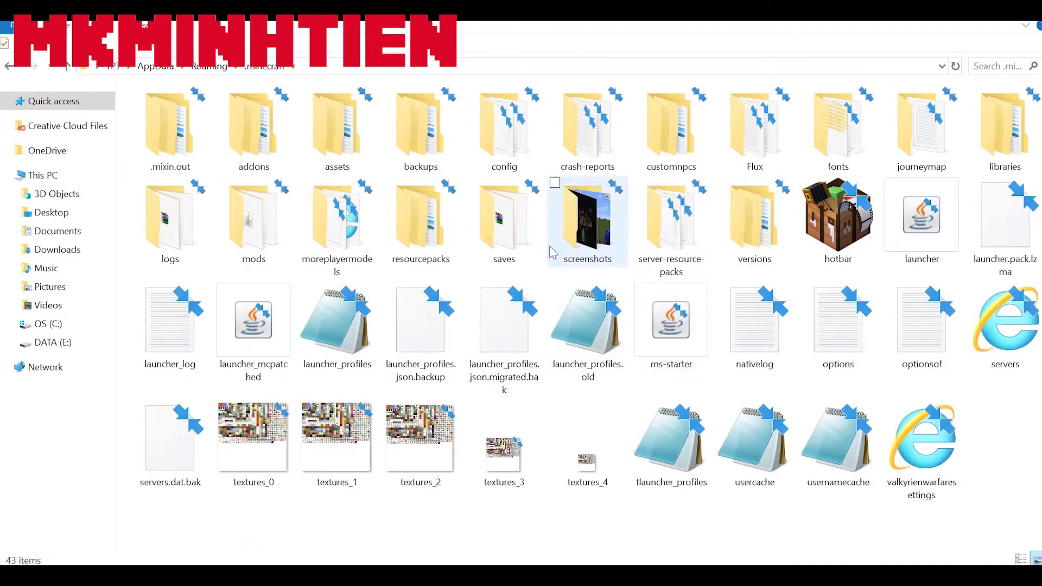
{"action": "double_click", "coordinate": [480, 245]}
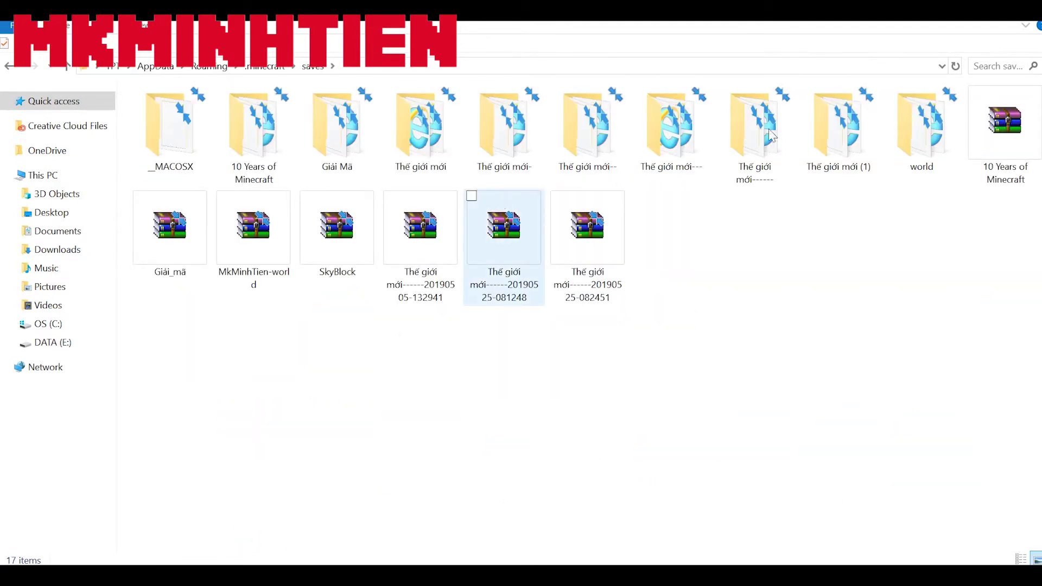
{"action": "double_click", "coordinate": [839, 127]}
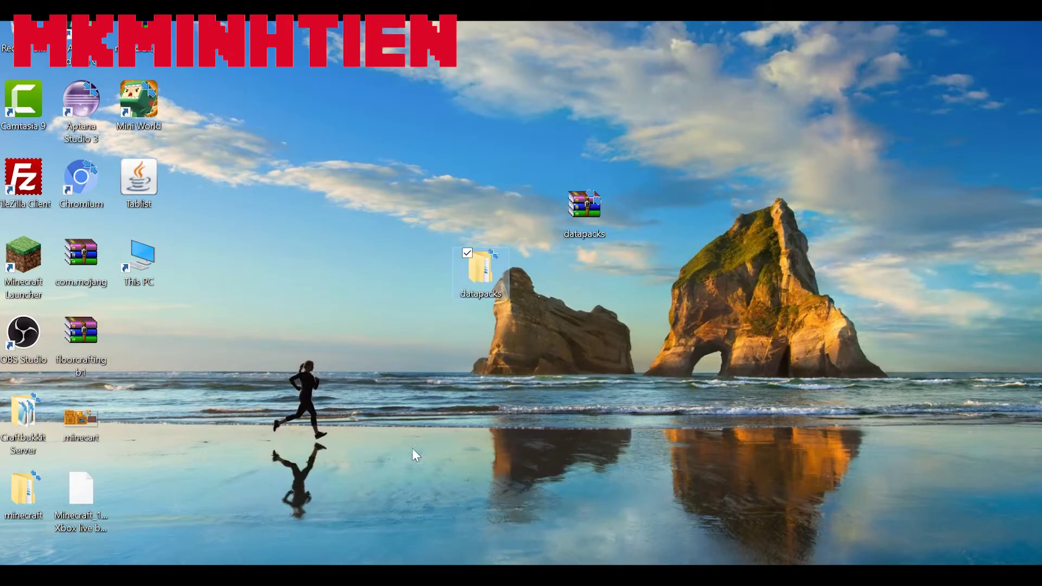
Step: Try to move the datapacks folder from the desktop into the "Thế giới mới (1)" world folder, cancelling at the file replacement prompt
{"action": "left_click_drag", "start_coordinate": [163, 565], "coordinate": [310, 441]}
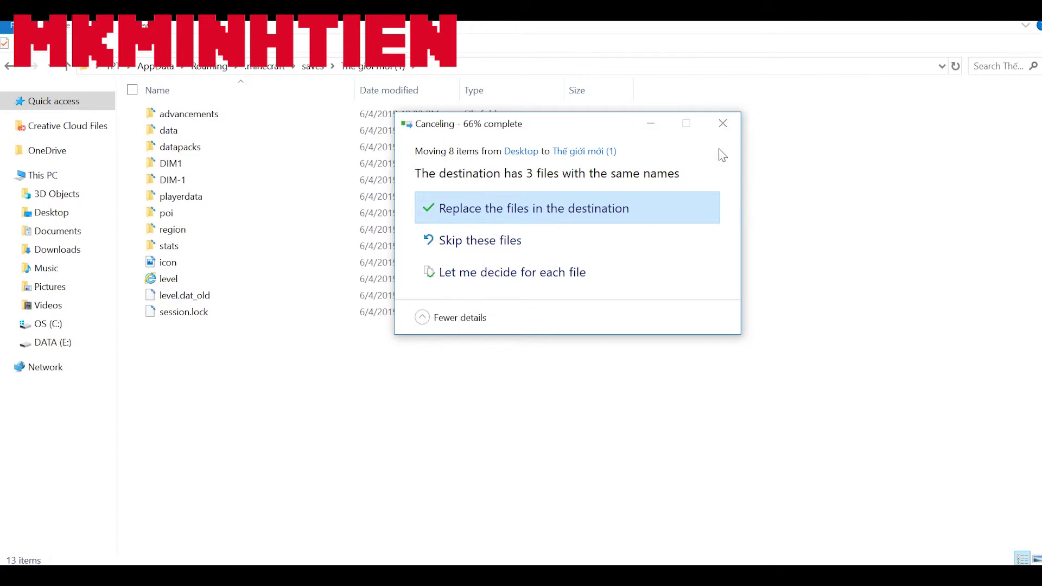
{"action": "left_click", "coordinate": [730, 128]}
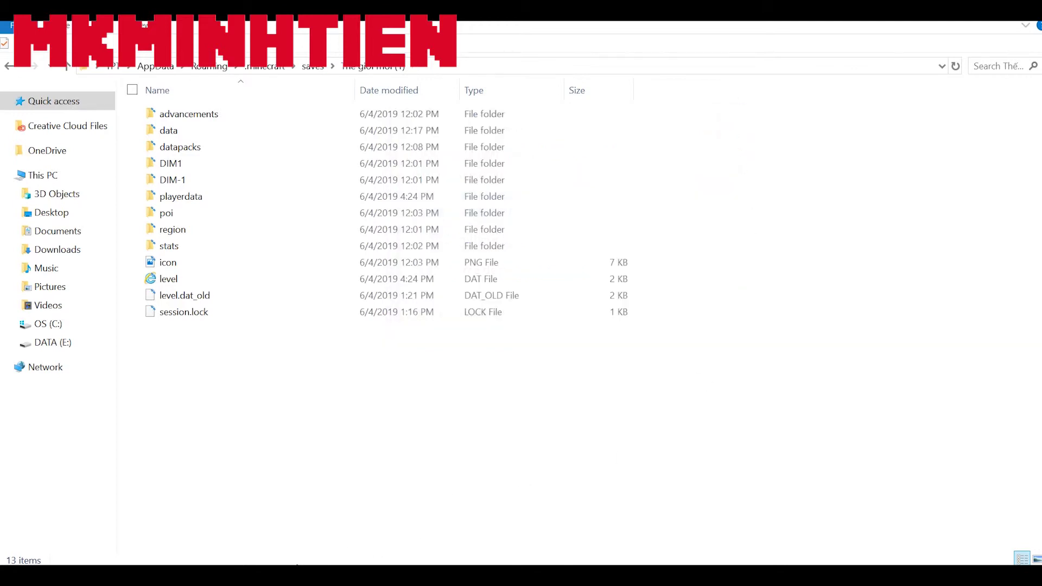
Step: Switch to Minecraft 1.14 and resume the world, walking the character away from the placed blocks with the HUD hidden
{"action": "mouse_move", "coordinate": [242, 575]}
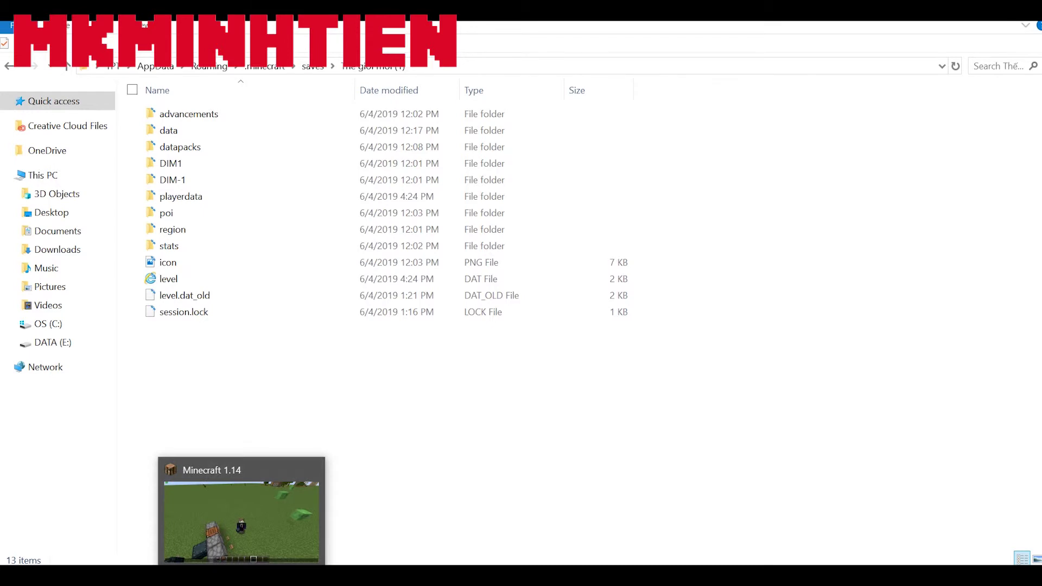
{"action": "left_click", "coordinate": [241, 516]}
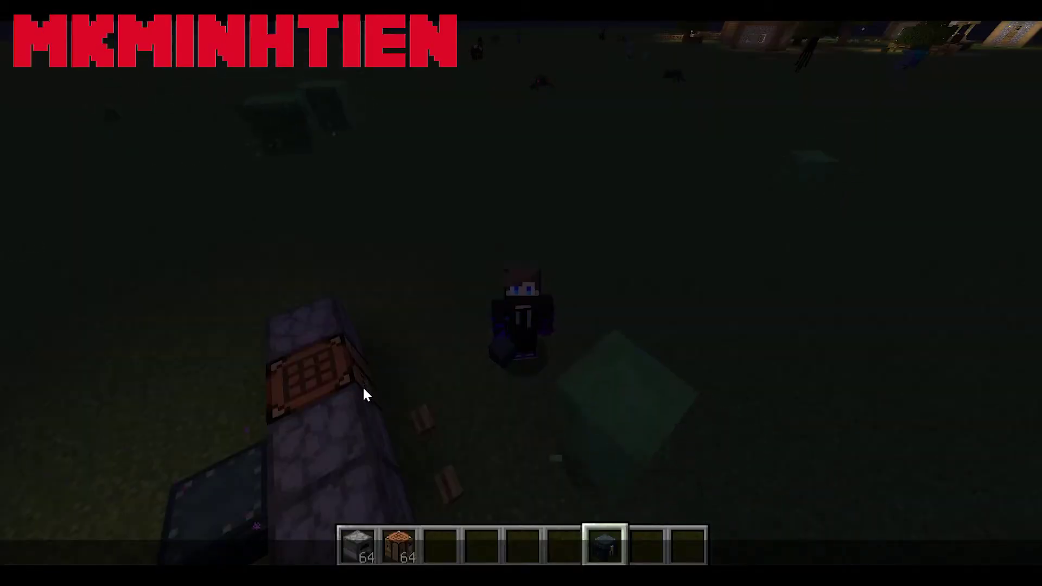
{"action": "key", "text": "Escape"}
{"action": "key", "text": "w"}
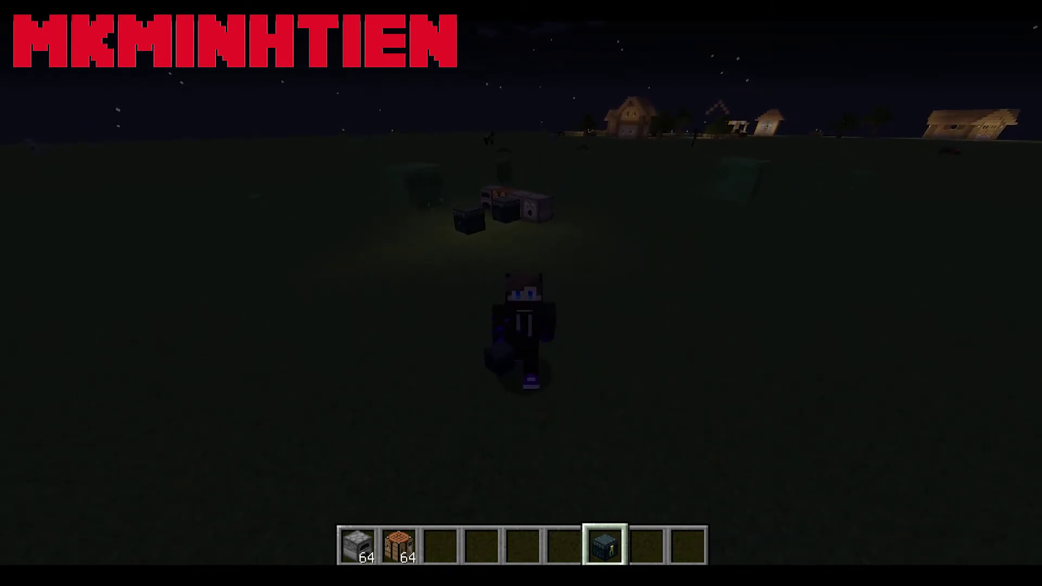
{"action": "key", "text": "F1"}
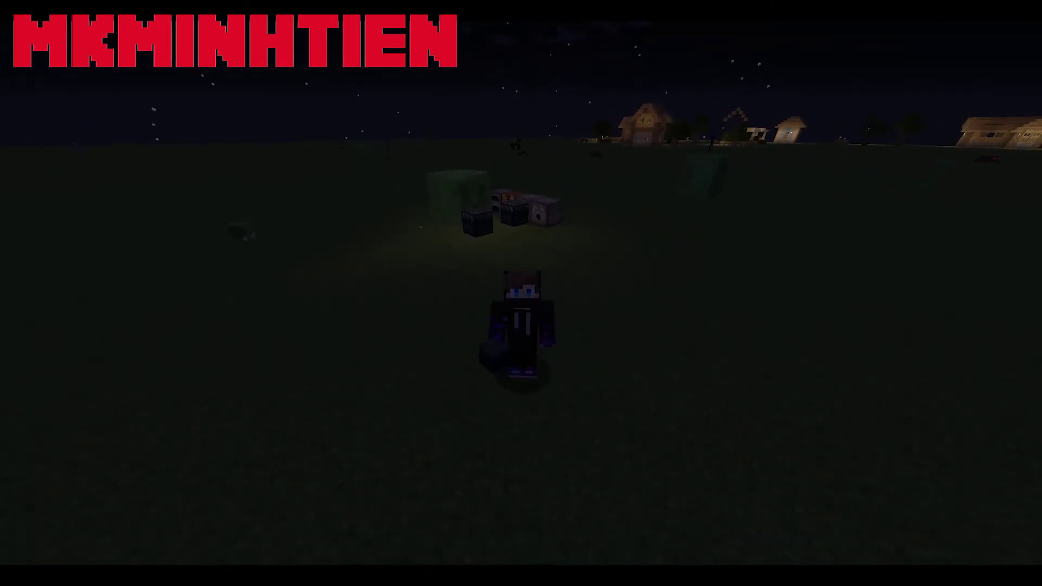